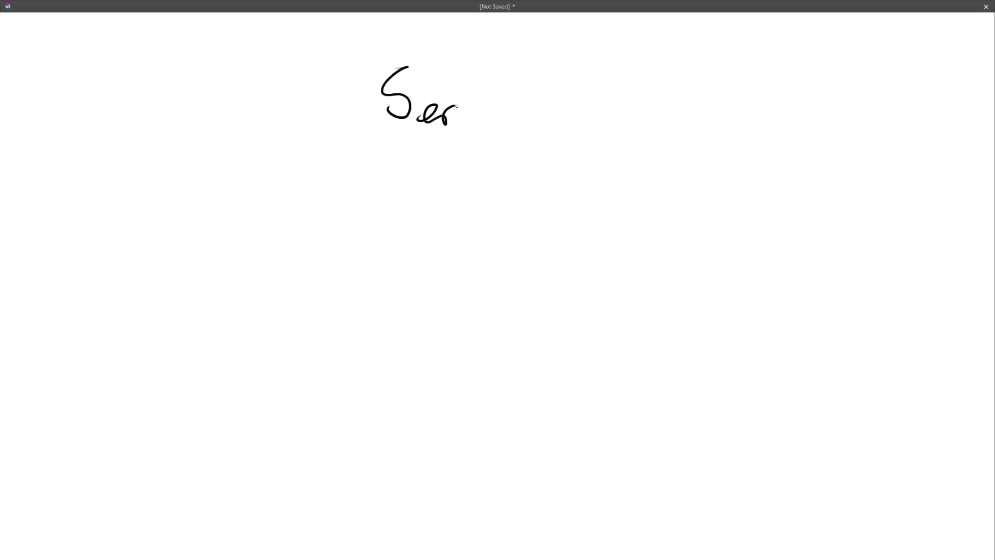
Step: Finish 'Server' and write a first 'Client' at lower left with an arrow up to Server
{"action": "left_click_drag", "start_coordinate": [496, 124], "coordinate": [512, 97]}
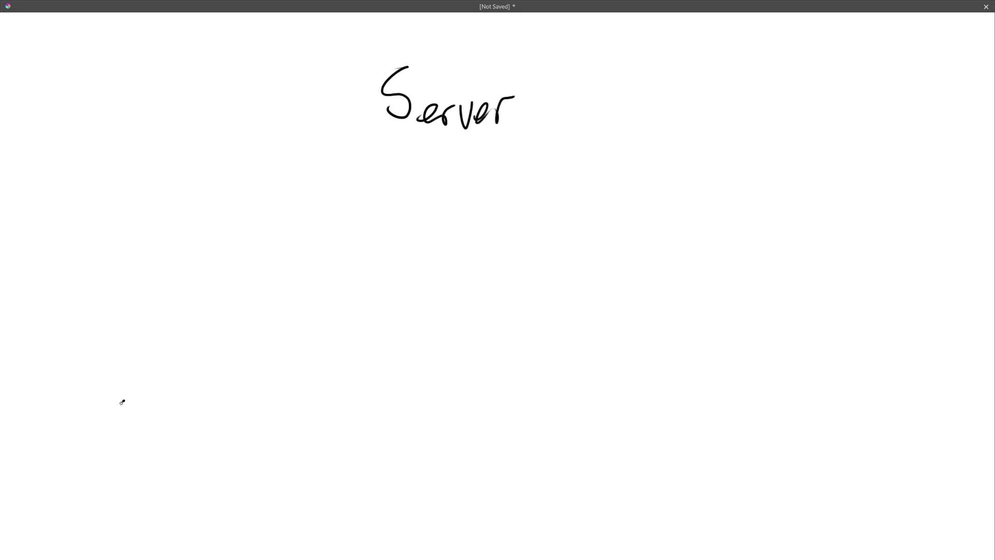
{"action": "left_click_drag", "start_coordinate": [125, 400], "coordinate": [129, 427]}
{"action": "left_click_drag", "start_coordinate": [136, 410], "coordinate": [138, 434]}
{"action": "mouse_move", "coordinate": [149, 421]}
{"action": "left_mouse_down"}
{"action": "mouse_move", "coordinate": [148, 432]}
{"action": "mouse_move", "coordinate": [181, 421]}
{"action": "mouse_move", "coordinate": [185, 445]}
{"action": "left_mouse_up"}
{"action": "mouse_move", "coordinate": [193, 401]}
{"action": "left_mouse_down"}
{"action": "mouse_move", "coordinate": [198, 443]}
{"action": "mouse_move", "coordinate": [205, 415]}
{"action": "left_mouse_up"}
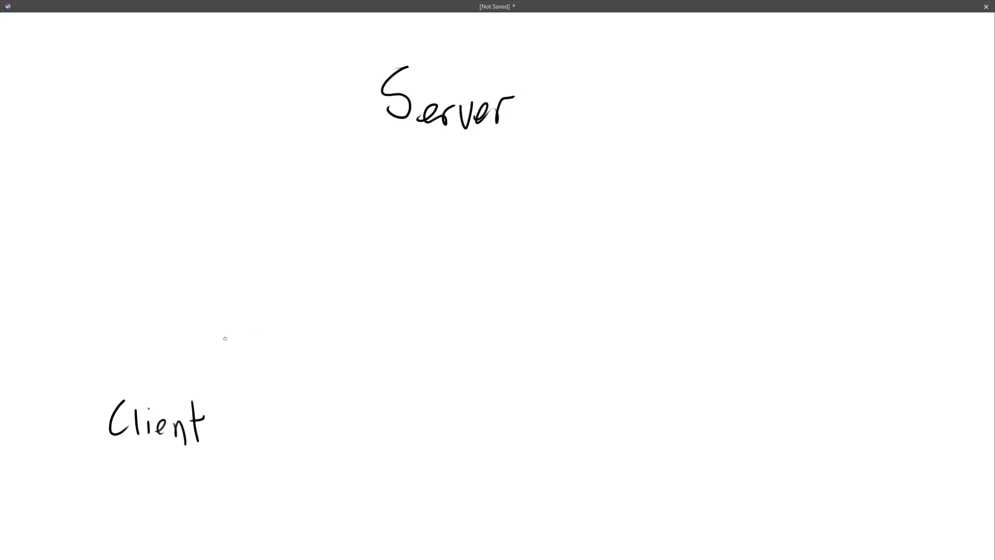
{"action": "mouse_move", "coordinate": [183, 378]}
{"action": "left_mouse_down"}
{"action": "mouse_move", "coordinate": [378, 124]}
{"action": "mouse_move", "coordinate": [397, 122]}
{"action": "mouse_move", "coordinate": [382, 157]}
{"action": "left_mouse_up"}
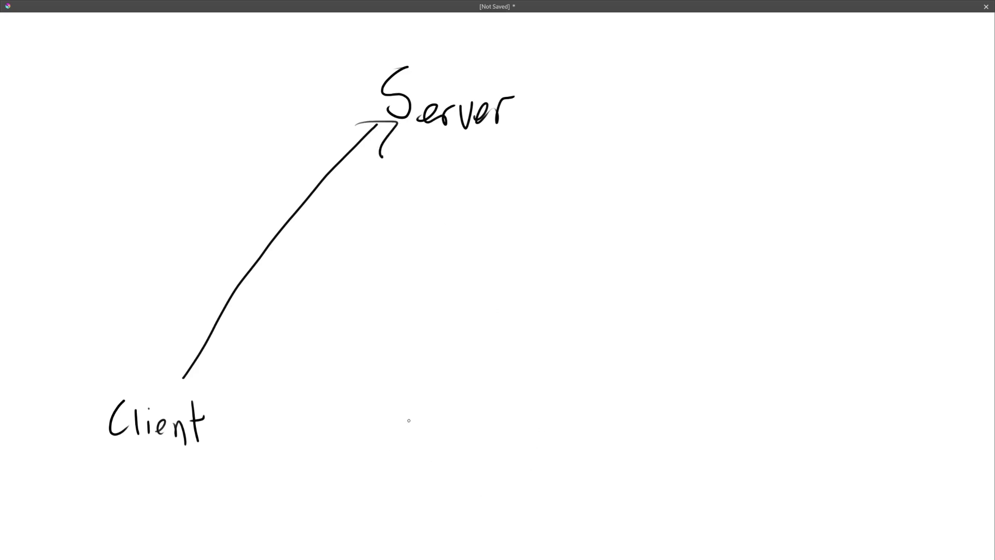
Step: Write a middle and a right 'Client' label, each with an arrow up to Server
{"action": "mouse_move", "coordinate": [409, 420]}
{"action": "left_mouse_down"}
{"action": "mouse_move", "coordinate": [414, 465]}
{"action": "mouse_move", "coordinate": [468, 461]}
{"action": "mouse_move", "coordinate": [486, 475]}
{"action": "left_mouse_up"}
{"action": "left_click_drag", "start_coordinate": [491, 432], "coordinate": [495, 474]}
{"action": "left_click_drag", "start_coordinate": [483, 442], "coordinate": [502, 439]}
{"action": "mouse_move", "coordinate": [460, 384]}
{"action": "left_mouse_down"}
{"action": "mouse_move", "coordinate": [443, 155]}
{"action": "mouse_move", "coordinate": [491, 192]}
{"action": "left_mouse_up"}
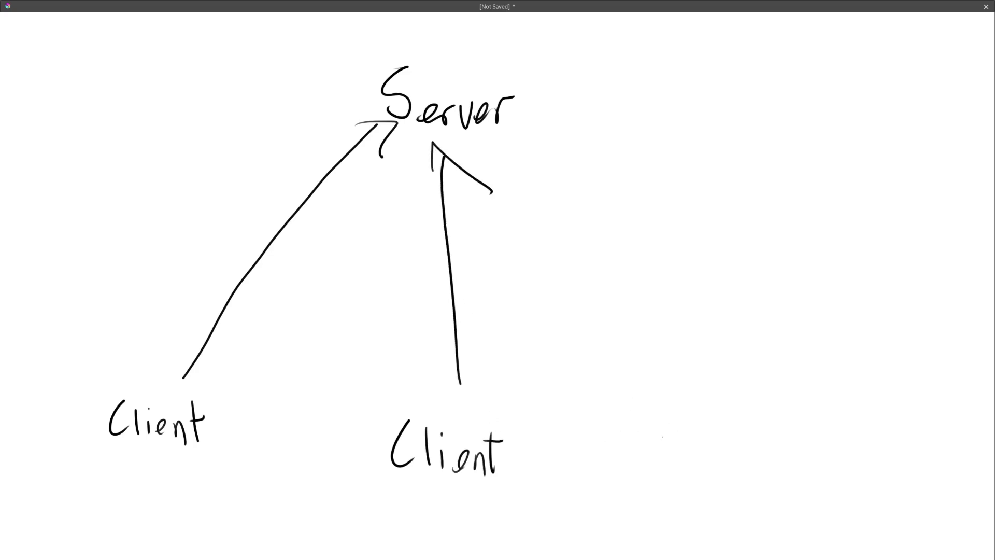
{"action": "mouse_move", "coordinate": [664, 436]}
{"action": "left_mouse_down"}
{"action": "mouse_move", "coordinate": [646, 487]}
{"action": "mouse_move", "coordinate": [692, 488]}
{"action": "mouse_move", "coordinate": [725, 472]}
{"action": "left_mouse_up"}
{"action": "left_click_drag", "start_coordinate": [723, 474], "coordinate": [746, 487]}
{"action": "mouse_move", "coordinate": [749, 436]}
{"action": "left_mouse_down"}
{"action": "mouse_move", "coordinate": [749, 488]}
{"action": "mouse_move", "coordinate": [762, 462]}
{"action": "left_mouse_up"}
{"action": "mouse_move", "coordinate": [657, 369]}
{"action": "left_mouse_down"}
{"action": "mouse_move", "coordinate": [493, 176]}
{"action": "mouse_move", "coordinate": [531, 178]}
{"action": "left_mouse_up"}
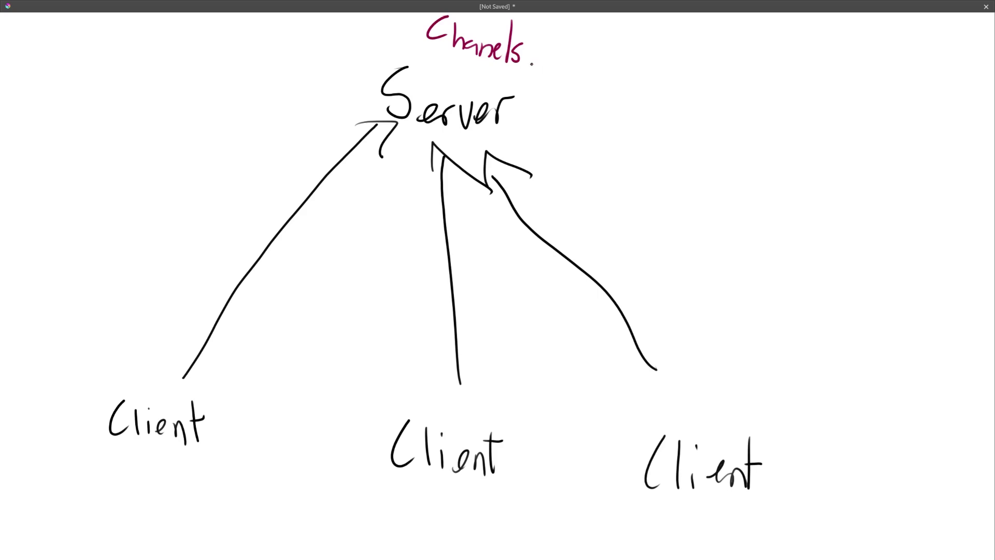
Step: Write the maroon channel names #vlc and #wireshark under Chanels
{"action": "left_click_drag", "start_coordinate": [534, 63], "coordinate": [531, 83]}
{"action": "mouse_move", "coordinate": [545, 59]}
{"action": "left_mouse_down"}
{"action": "mouse_move", "coordinate": [543, 77]}
{"action": "mouse_move", "coordinate": [556, 63]}
{"action": "mouse_move", "coordinate": [559, 72]}
{"action": "mouse_move", "coordinate": [581, 68]}
{"action": "mouse_move", "coordinate": [584, 92]}
{"action": "mouse_move", "coordinate": [596, 87]}
{"action": "left_mouse_up"}
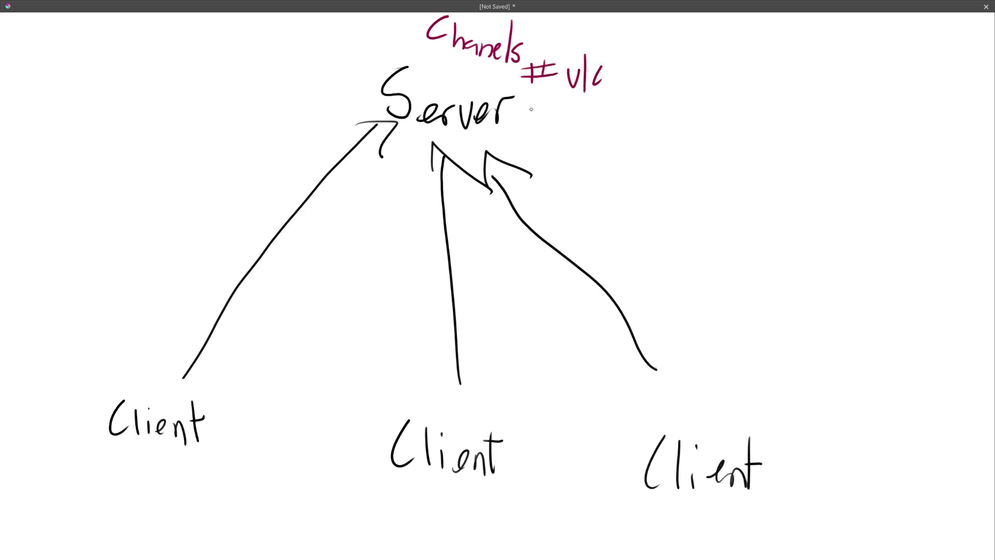
{"action": "mouse_move", "coordinate": [534, 100]}
{"action": "left_mouse_down"}
{"action": "mouse_move", "coordinate": [537, 120]}
{"action": "mouse_move", "coordinate": [549, 119]}
{"action": "left_mouse_up"}
{"action": "mouse_move", "coordinate": [526, 104]}
{"action": "left_mouse_down"}
{"action": "mouse_move", "coordinate": [588, 108]}
{"action": "mouse_move", "coordinate": [622, 126]}
{"action": "left_mouse_up"}
{"action": "left_click_drag", "start_coordinate": [630, 108], "coordinate": [620, 130]}
{"action": "left_click_drag", "start_coordinate": [635, 96], "coordinate": [644, 131]}
{"action": "left_click_drag", "start_coordinate": [652, 120], "coordinate": [684, 129]}
{"action": "left_click_drag", "start_coordinate": [687, 114], "coordinate": [690, 139]}
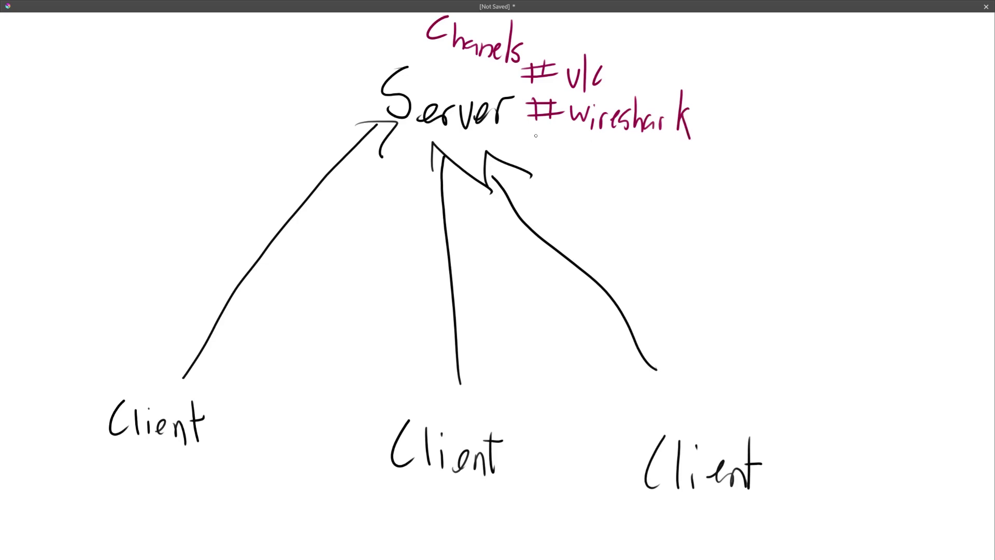
Step: Write a third maroon hashtag channel name below #wireshark
{"action": "left_click_drag", "start_coordinate": [533, 128], "coordinate": [531, 148]}
{"action": "mouse_move", "coordinate": [545, 128]}
{"action": "left_mouse_down"}
{"action": "mouse_move", "coordinate": [545, 146]}
{"action": "mouse_move", "coordinate": [552, 129]}
{"action": "mouse_move", "coordinate": [575, 163]}
{"action": "left_mouse_up"}
{"action": "mouse_move", "coordinate": [563, 134]}
{"action": "left_mouse_down"}
{"action": "mouse_move", "coordinate": [582, 137]}
{"action": "mouse_move", "coordinate": [590, 167]}
{"action": "left_mouse_up"}
{"action": "mouse_move", "coordinate": [607, 131]}
{"action": "left_mouse_down"}
{"action": "mouse_move", "coordinate": [601, 171]}
{"action": "mouse_move", "coordinate": [618, 155]}
{"action": "left_mouse_up"}
{"action": "mouse_move", "coordinate": [628, 155]}
{"action": "left_mouse_down"}
{"action": "mouse_move", "coordinate": [627, 165]}
{"action": "mouse_move", "coordinate": [649, 167]}
{"action": "left_mouse_up"}
{"action": "mouse_move", "coordinate": [652, 127]}
{"action": "left_mouse_down"}
{"action": "mouse_move", "coordinate": [653, 167]}
{"action": "mouse_move", "coordinate": [664, 170]}
{"action": "mouse_move", "coordinate": [680, 142]}
{"action": "left_mouse_up"}
{"action": "left_click_drag", "start_coordinate": [674, 164], "coordinate": [680, 171]}
{"action": "left_click_drag", "start_coordinate": [693, 159], "coordinate": [697, 173]}
{"action": "left_click_drag", "start_coordinate": [698, 166], "coordinate": [717, 174]}
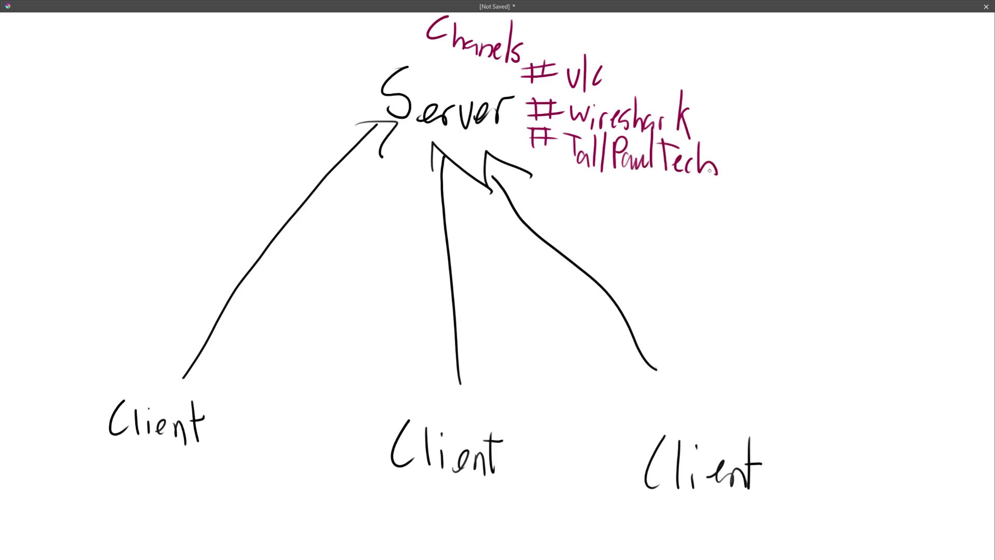
Step: Underline Server and write a green 'Server' heading at the top left
{"action": "left_click_drag", "start_coordinate": [390, 131], "coordinate": [526, 132]}
{"action": "mouse_move", "coordinate": [90, 43]}
{"action": "left_mouse_down"}
{"action": "mouse_move", "coordinate": [78, 87]}
{"action": "mouse_move", "coordinate": [154, 65]}
{"action": "mouse_move", "coordinate": [170, 66]}
{"action": "mouse_move", "coordinate": [175, 83]}
{"action": "left_mouse_up"}
{"action": "mouse_move", "coordinate": [182, 62]}
{"action": "left_mouse_down"}
{"action": "mouse_move", "coordinate": [182, 86]}
{"action": "mouse_move", "coordinate": [196, 61]}
{"action": "left_mouse_up"}
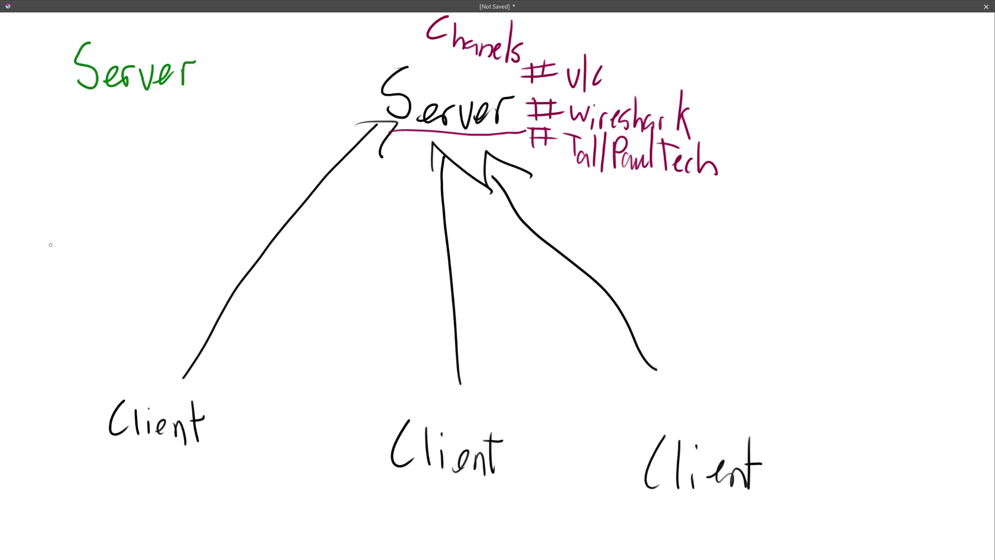
Step: Add a green Client arrowed to green Server, link the left Client, and underline the third channel in blue
{"action": "mouse_move", "coordinate": [49, 255]}
{"action": "left_mouse_down"}
{"action": "mouse_move", "coordinate": [96, 89]}
{"action": "mouse_move", "coordinate": [98, 110]}
{"action": "left_mouse_up"}
{"action": "mouse_move", "coordinate": [39, 279]}
{"action": "left_mouse_down"}
{"action": "mouse_move", "coordinate": [32, 305]}
{"action": "mouse_move", "coordinate": [49, 305]}
{"action": "left_mouse_up"}
{"action": "mouse_move", "coordinate": [58, 297]}
{"action": "left_mouse_down"}
{"action": "mouse_move", "coordinate": [60, 306]}
{"action": "mouse_move", "coordinate": [70, 293]}
{"action": "mouse_move", "coordinate": [89, 304]}
{"action": "left_mouse_up"}
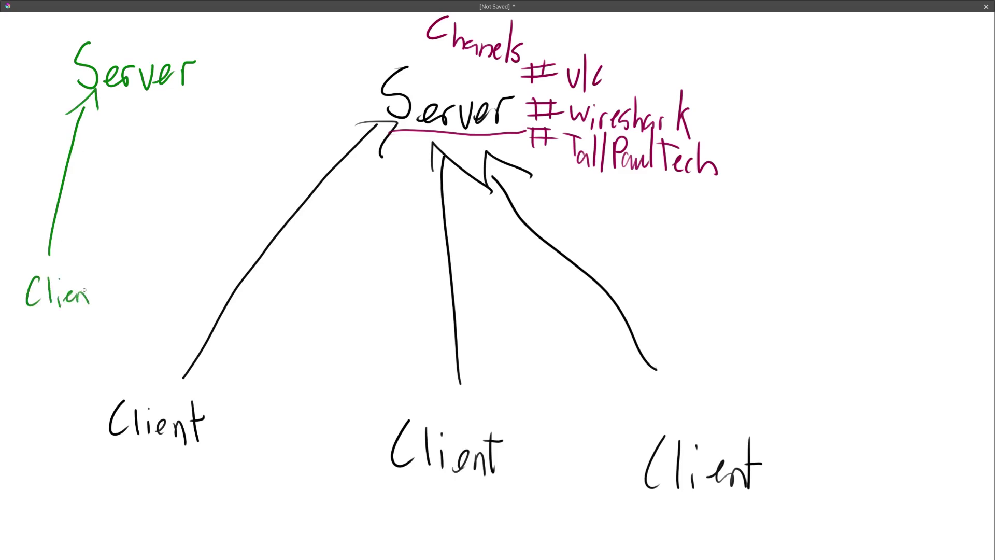
{"action": "left_click_drag", "start_coordinate": [82, 265], "coordinate": [93, 301]}
{"action": "left_click_drag", "start_coordinate": [89, 287], "coordinate": [112, 276]}
{"action": "mouse_move", "coordinate": [168, 369]}
{"action": "left_mouse_down"}
{"action": "mouse_move", "coordinate": [113, 90]}
{"action": "mouse_move", "coordinate": [150, 126]}
{"action": "left_mouse_up"}
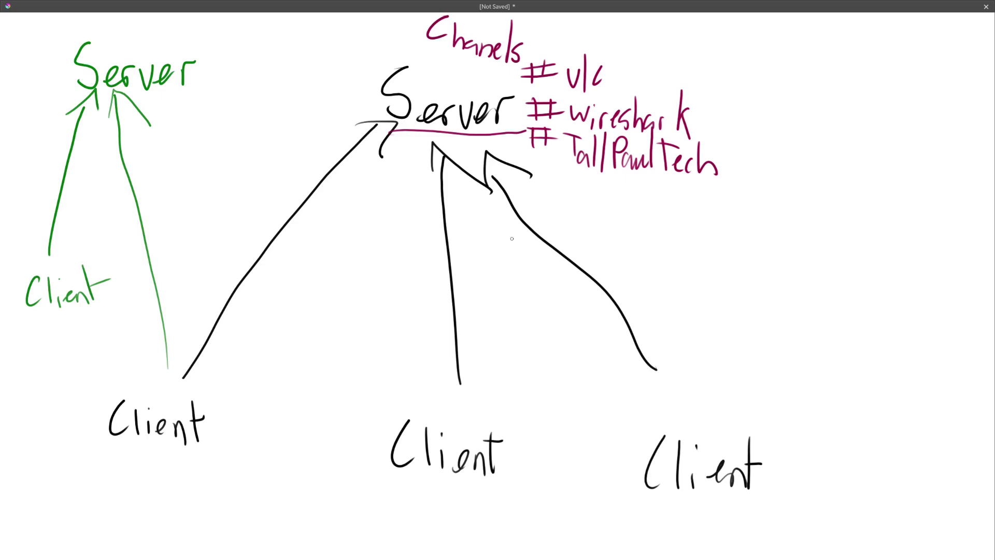
{"action": "left_click_drag", "start_coordinate": [586, 181], "coordinate": [747, 199]}
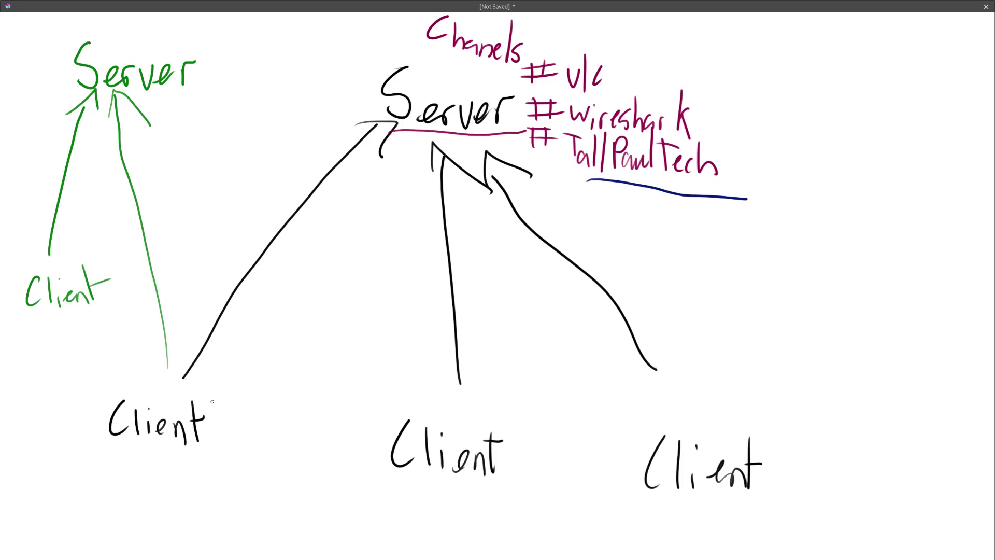
Step: Write 'Bob' in blue under the left Client and sketch a message path via Server to the middle Client
{"action": "mouse_move", "coordinate": [141, 453]}
{"action": "left_mouse_down"}
{"action": "mouse_move", "coordinate": [141, 490]}
{"action": "mouse_move", "coordinate": [181, 473]}
{"action": "left_mouse_up"}
{"action": "left_click_drag", "start_coordinate": [188, 448], "coordinate": [195, 475]}
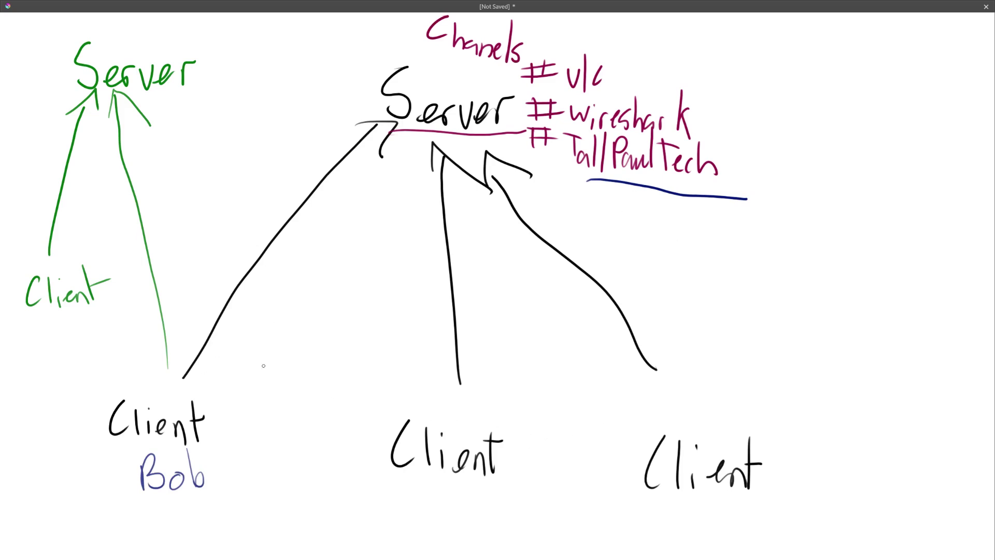
{"action": "mouse_move", "coordinate": [208, 377]}
{"action": "left_mouse_down"}
{"action": "mouse_move", "coordinate": [372, 146]}
{"action": "mouse_move", "coordinate": [424, 189]}
{"action": "mouse_move", "coordinate": [425, 316]}
{"action": "mouse_move", "coordinate": [437, 290]}
{"action": "left_mouse_up"}
{"action": "left_click_drag", "start_coordinate": [481, 180], "coordinate": [585, 359]}
{"action": "left_click_drag", "start_coordinate": [587, 363], "coordinate": [570, 304]}
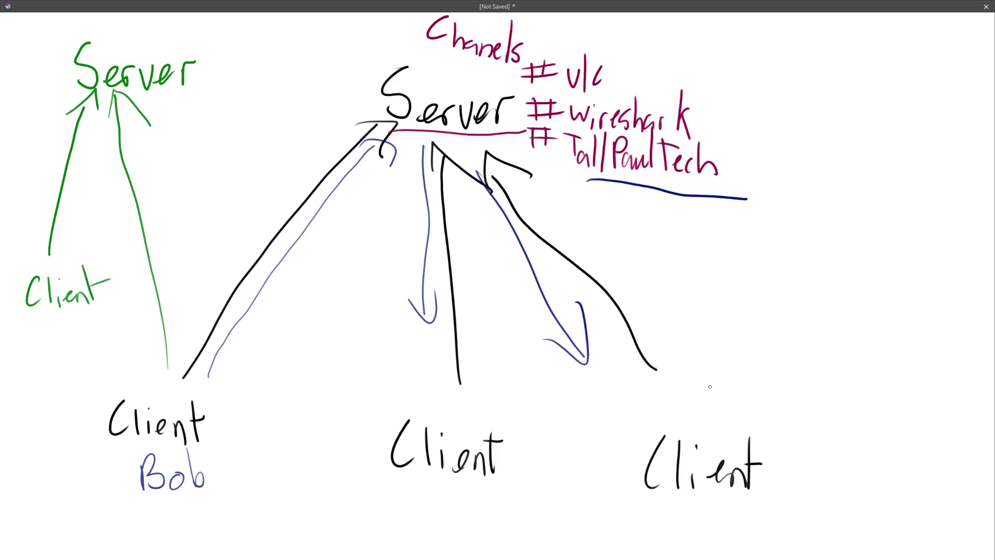
Step: Draw blue arrows from the right Client to Server and from Server back down to the clients
{"action": "left_click_drag", "start_coordinate": [703, 386], "coordinate": [533, 173]}
{"action": "mouse_move", "coordinate": [519, 189]}
{"action": "left_mouse_down"}
{"action": "mouse_move", "coordinate": [549, 173]}
{"action": "mouse_move", "coordinate": [562, 184]}
{"action": "left_mouse_up"}
{"action": "left_click_drag", "start_coordinate": [433, 120], "coordinate": [299, 287]}
{"action": "left_click_drag", "start_coordinate": [299, 287], "coordinate": [345, 248]}
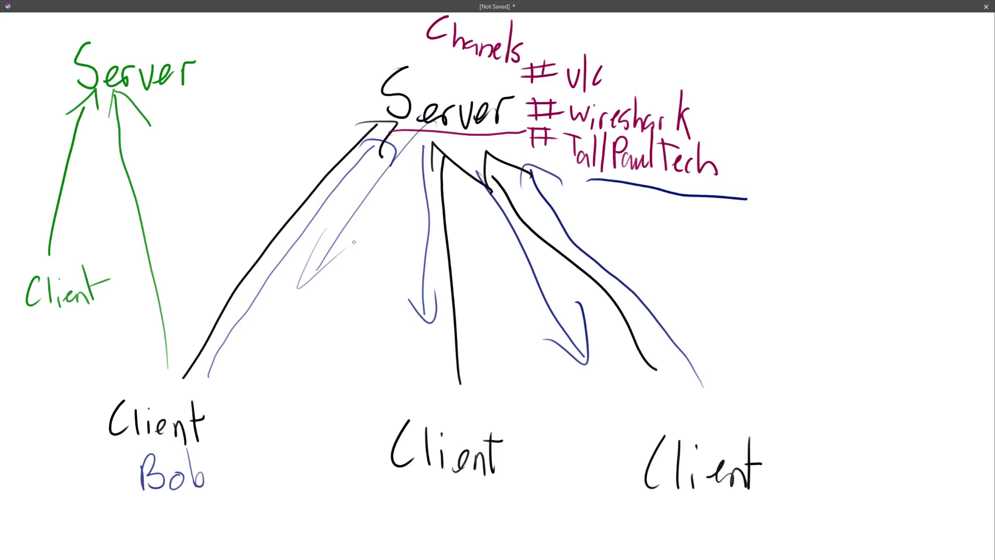
{"action": "left_click_drag", "start_coordinate": [422, 151], "coordinate": [389, 288]}
{"action": "left_click_drag", "start_coordinate": [389, 288], "coordinate": [430, 236]}
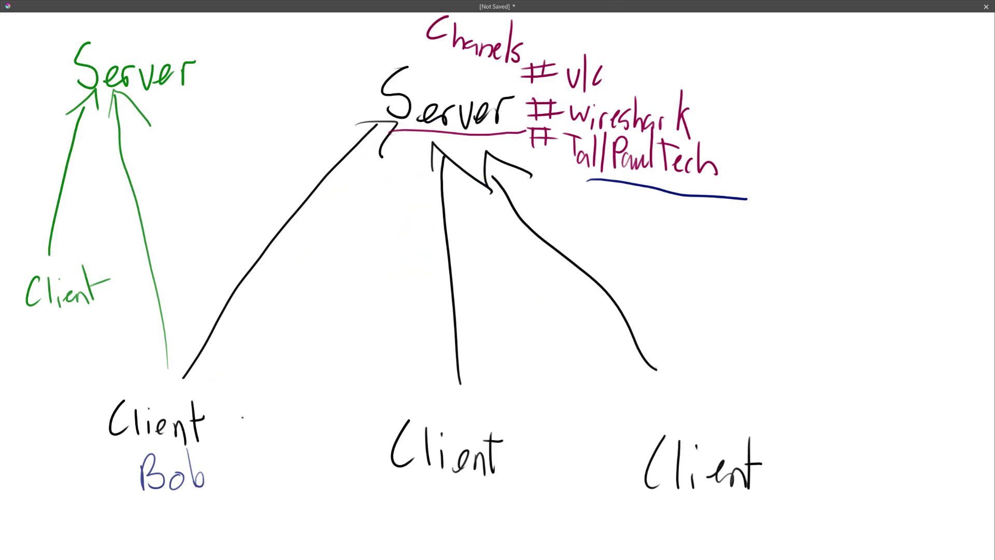
Step: Draw a brown double-headed line between the left and middle Clients, then undo it
{"action": "mouse_move", "coordinate": [242, 417]}
{"action": "left_mouse_down"}
{"action": "mouse_move", "coordinate": [348, 426]}
{"action": "mouse_move", "coordinate": [340, 438]}
{"action": "left_mouse_up"}
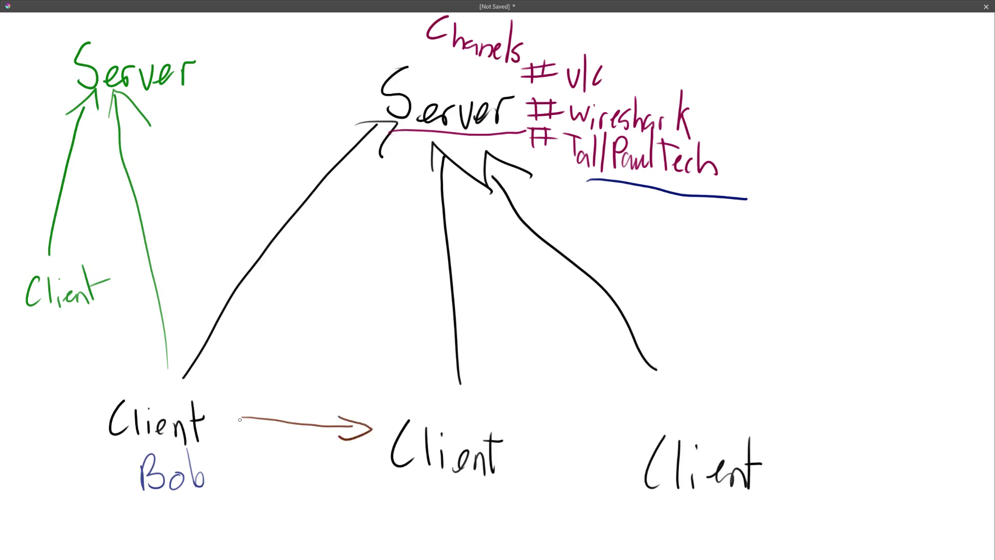
{"action": "mouse_move", "coordinate": [263, 429]}
{"action": "left_mouse_down"}
{"action": "mouse_move", "coordinate": [242, 413]}
{"action": "mouse_move", "coordinate": [274, 395]}
{"action": "left_mouse_up"}
{"action": "key", "text": "ctrl+z"}
{"action": "key", "text": "ctrl+z"}
{"action": "key", "text": "ctrl+z"}
{"action": "key", "text": "ctrl+z"}
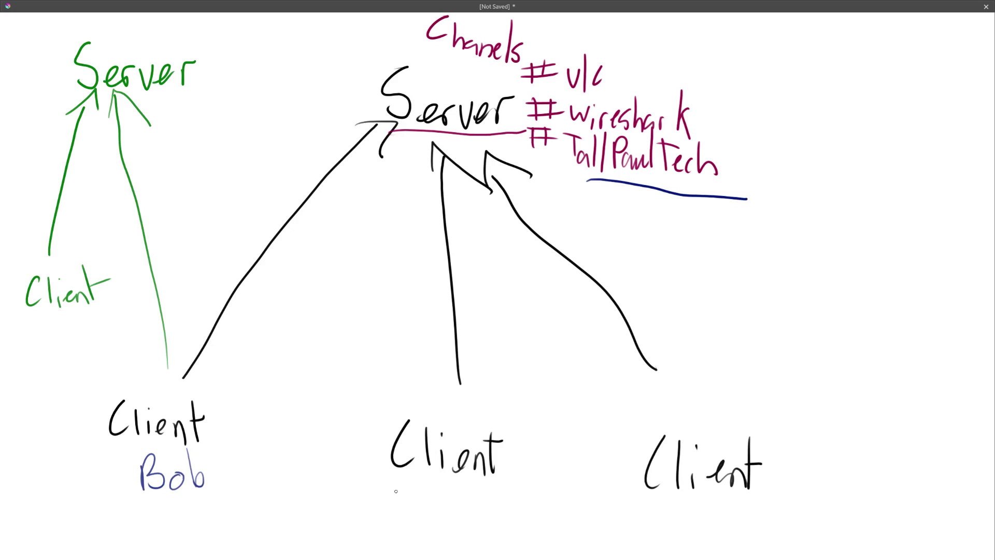
Step: Write 'Alice' under the middle Client and draw a brown path from the left Client via Server to her
{"action": "mouse_move", "coordinate": [403, 501]}
{"action": "left_mouse_down"}
{"action": "mouse_move", "coordinate": [416, 469]}
{"action": "mouse_move", "coordinate": [423, 499]}
{"action": "left_mouse_up"}
{"action": "mouse_move", "coordinate": [410, 486]}
{"action": "left_mouse_down"}
{"action": "mouse_move", "coordinate": [426, 483]}
{"action": "mouse_move", "coordinate": [433, 500]}
{"action": "mouse_move", "coordinate": [465, 508]}
{"action": "mouse_move", "coordinate": [473, 500]}
{"action": "left_mouse_up"}
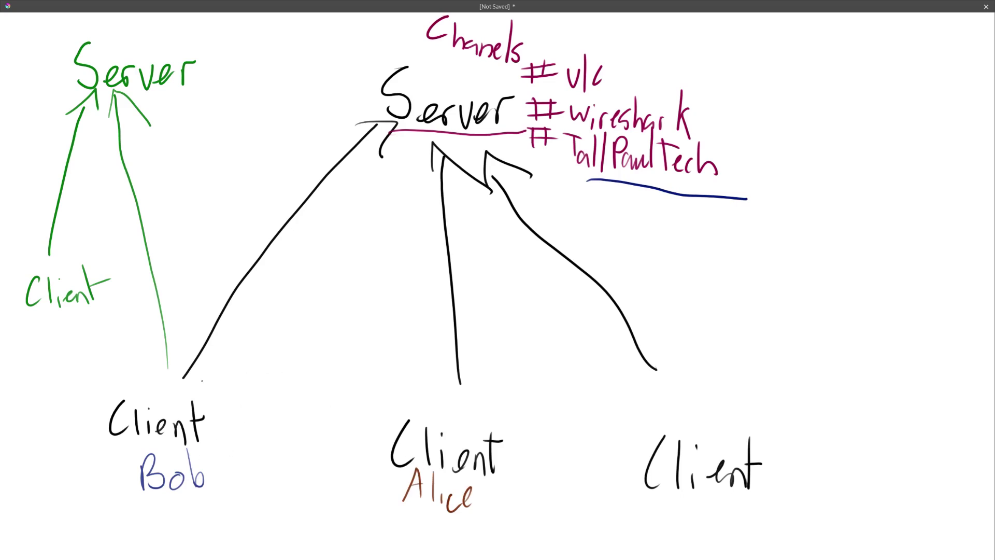
{"action": "mouse_move", "coordinate": [202, 381]}
{"action": "left_mouse_down"}
{"action": "mouse_move", "coordinate": [218, 344]}
{"action": "mouse_move", "coordinate": [370, 151]}
{"action": "mouse_move", "coordinate": [396, 167]}
{"action": "left_mouse_up"}
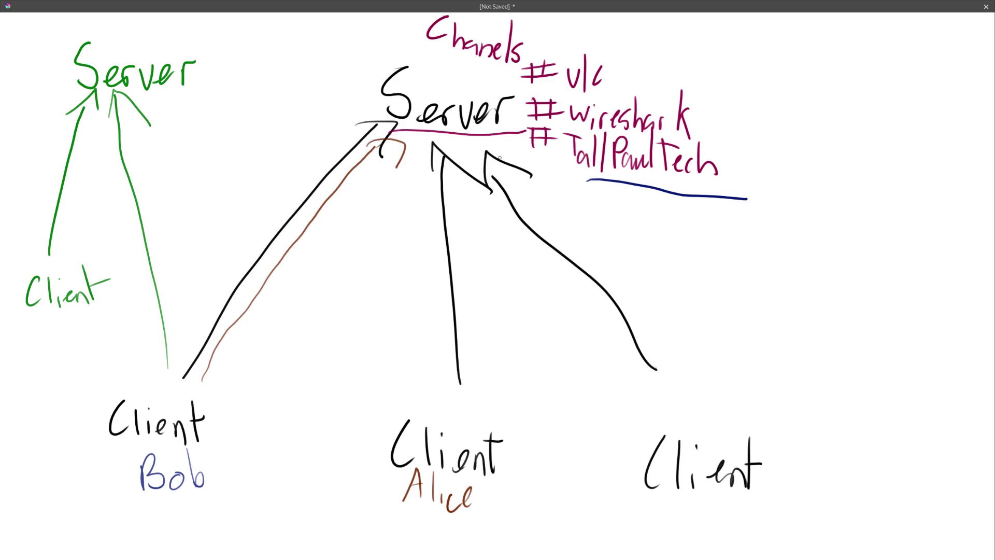
{"action": "mouse_move", "coordinate": [422, 160]}
{"action": "left_mouse_down"}
{"action": "mouse_move", "coordinate": [424, 394]}
{"action": "mouse_move", "coordinate": [433, 352]}
{"action": "left_mouse_up"}
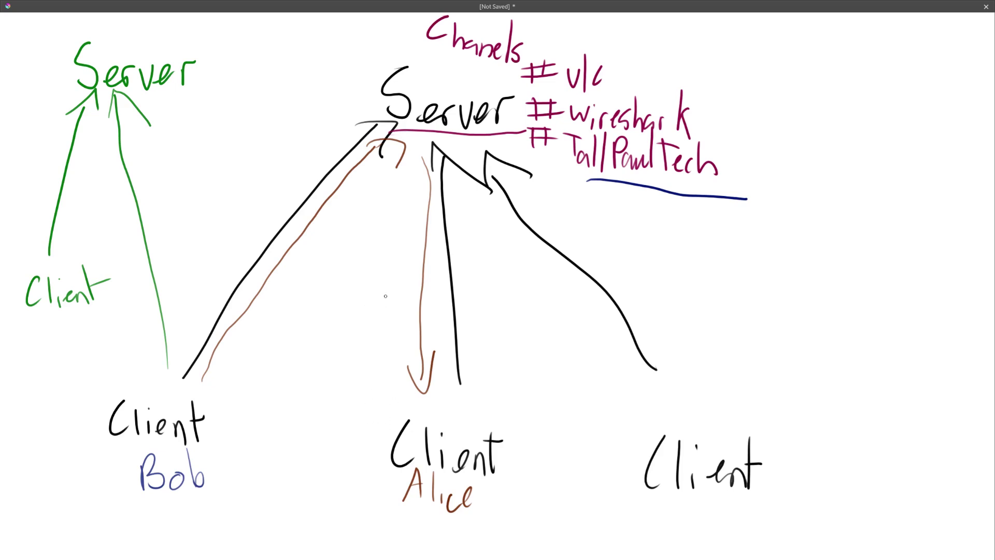
Step: Label the brown path with 'file :1234'
{"action": "mouse_move", "coordinate": [369, 298]}
{"action": "left_mouse_down"}
{"action": "mouse_move", "coordinate": [356, 332]}
{"action": "mouse_move", "coordinate": [372, 321]}
{"action": "left_mouse_up"}
{"action": "left_click_drag", "start_coordinate": [373, 326], "coordinate": [375, 336]}
{"action": "mouse_move", "coordinate": [384, 297]}
{"action": "left_mouse_down"}
{"action": "mouse_move", "coordinate": [388, 341]}
{"action": "mouse_move", "coordinate": [407, 336]}
{"action": "left_mouse_up"}
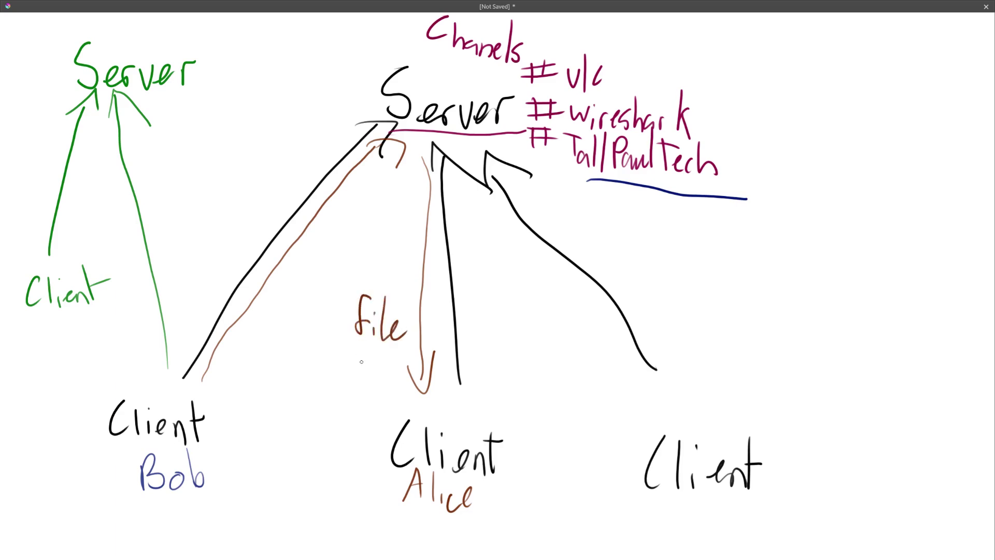
{"action": "left_click_drag", "start_coordinate": [353, 356], "coordinate": [365, 380]}
{"action": "mouse_move", "coordinate": [365, 361]}
{"action": "left_mouse_down"}
{"action": "mouse_move", "coordinate": [367, 377]}
{"action": "mouse_move", "coordinate": [383, 358]}
{"action": "mouse_move", "coordinate": [393, 371]}
{"action": "left_mouse_up"}
{"action": "mouse_move", "coordinate": [393, 364]}
{"action": "left_mouse_down"}
{"action": "mouse_move", "coordinate": [403, 357]}
{"action": "mouse_move", "coordinate": [410, 371]}
{"action": "left_mouse_up"}
{"action": "mouse_move", "coordinate": [407, 354]}
{"action": "left_mouse_down"}
{"action": "mouse_move", "coordinate": [419, 352]}
{"action": "mouse_move", "coordinate": [363, 377]}
{"action": "mouse_move", "coordinate": [406, 374]}
{"action": "left_mouse_up"}
{"action": "left_click_drag", "start_coordinate": [400, 370], "coordinate": [398, 386]}
Step: Write ':1234' beside the left Client, arrow the middle Client to it, and circle the path's :1234
{"action": "left_click", "coordinate": [218, 430]}
{"action": "left_click_drag", "start_coordinate": [215, 444], "coordinate": [255, 448]}
{"action": "mouse_move", "coordinate": [255, 429]}
{"action": "left_mouse_down"}
{"action": "mouse_move", "coordinate": [265, 430]}
{"action": "mouse_move", "coordinate": [257, 449]}
{"action": "mouse_move", "coordinate": [278, 444]}
{"action": "left_mouse_up"}
{"action": "left_click_drag", "start_coordinate": [275, 438], "coordinate": [277, 457]}
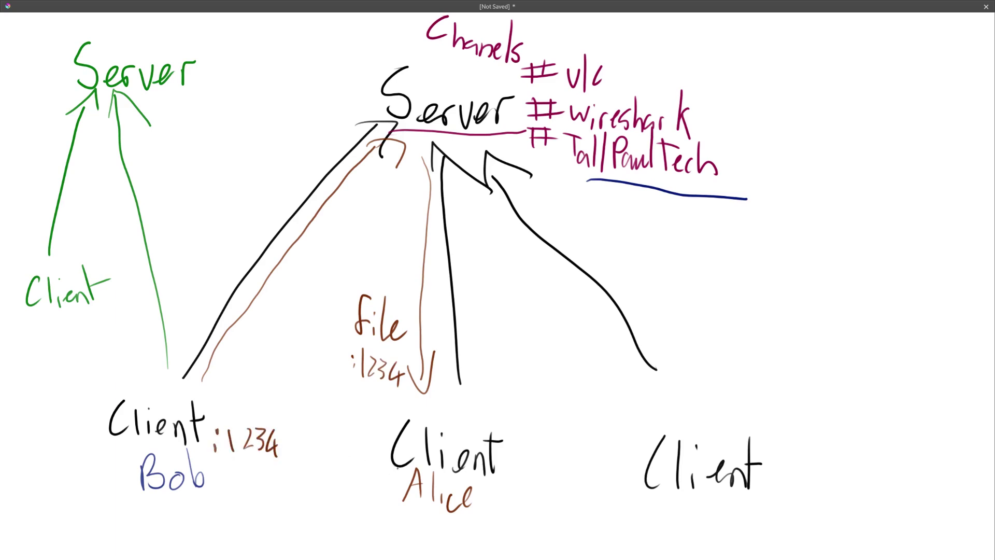
{"action": "mouse_move", "coordinate": [398, 468]}
{"action": "left_mouse_down"}
{"action": "mouse_move", "coordinate": [292, 437]}
{"action": "mouse_move", "coordinate": [314, 430]}
{"action": "left_mouse_up"}
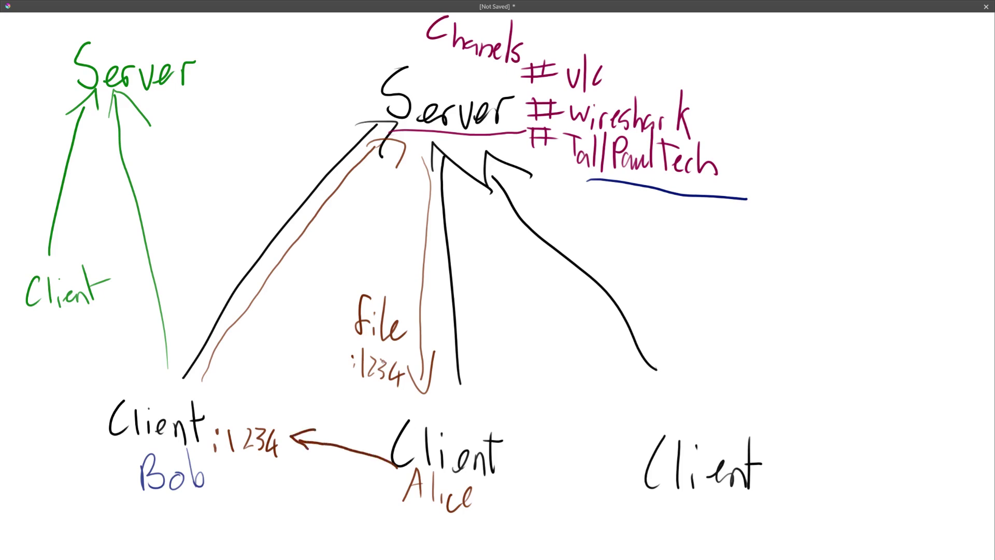
{"action": "mouse_move", "coordinate": [399, 356]}
{"action": "left_mouse_down"}
{"action": "mouse_move", "coordinate": [424, 358]}
{"action": "mouse_move", "coordinate": [387, 348]}
{"action": "left_mouse_up"}
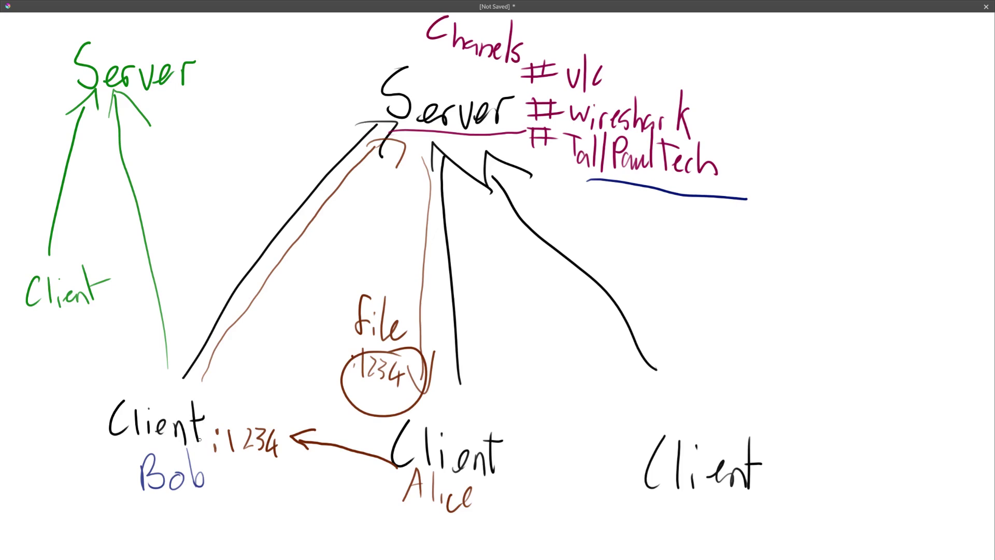
Step: Underline Bob's :1234, circle all three Clients, and add arrows between the clients and toward Server
{"action": "mouse_move", "coordinate": [215, 457]}
{"action": "left_mouse_down"}
{"action": "mouse_move", "coordinate": [290, 452]}
{"action": "mouse_move", "coordinate": [379, 482]}
{"action": "mouse_move", "coordinate": [338, 501]}
{"action": "left_mouse_up"}
{"action": "left_click_drag", "start_coordinate": [257, 469], "coordinate": [257, 486]}
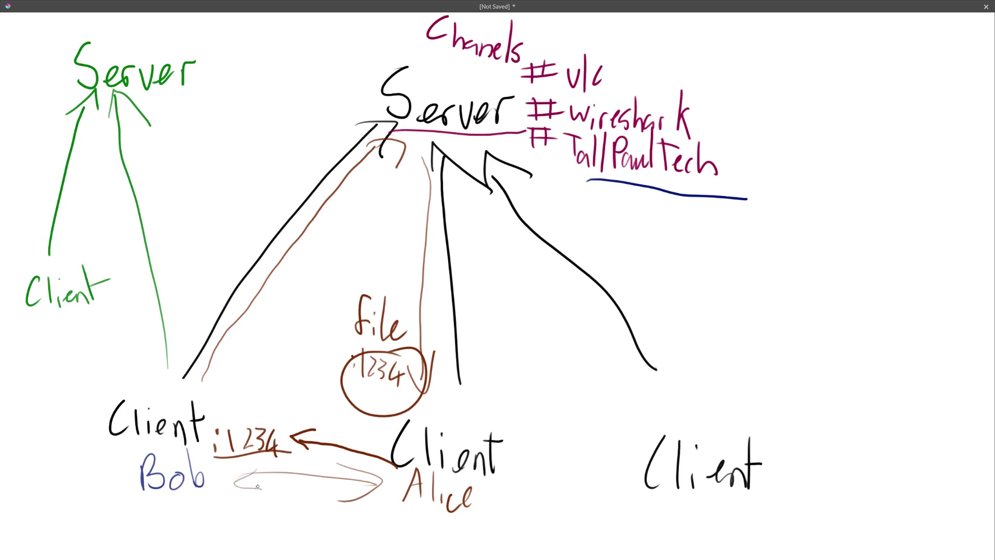
{"action": "mouse_move", "coordinate": [254, 376]}
{"action": "left_mouse_down"}
{"action": "mouse_move", "coordinate": [187, 357]}
{"action": "mouse_move", "coordinate": [74, 423]}
{"action": "mouse_move", "coordinate": [265, 500]}
{"action": "mouse_move", "coordinate": [283, 400]}
{"action": "mouse_move", "coordinate": [187, 371]}
{"action": "left_mouse_up"}
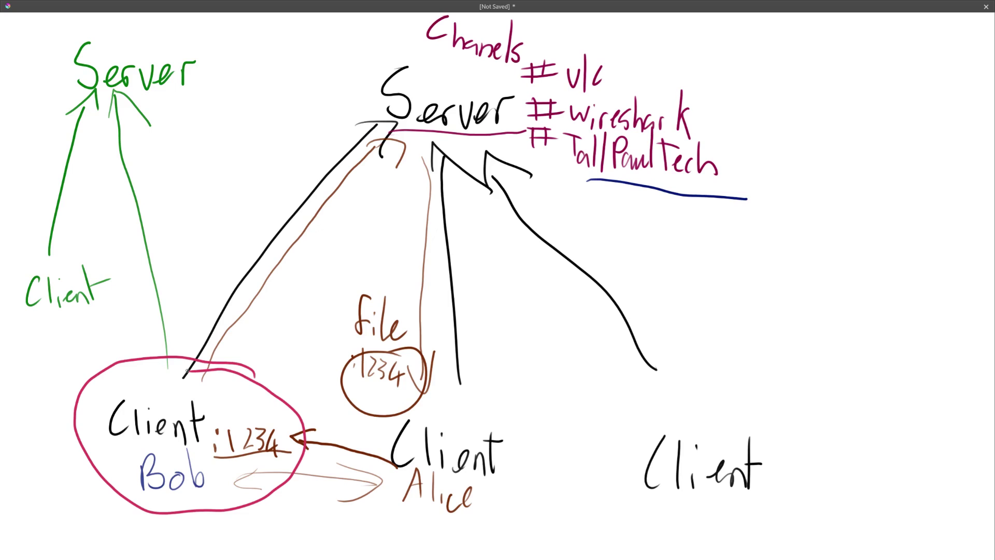
{"action": "mouse_move", "coordinate": [490, 396]}
{"action": "left_mouse_down"}
{"action": "mouse_move", "coordinate": [372, 456]}
{"action": "mouse_move", "coordinate": [465, 383]}
{"action": "mouse_move", "coordinate": [426, 384]}
{"action": "left_mouse_up"}
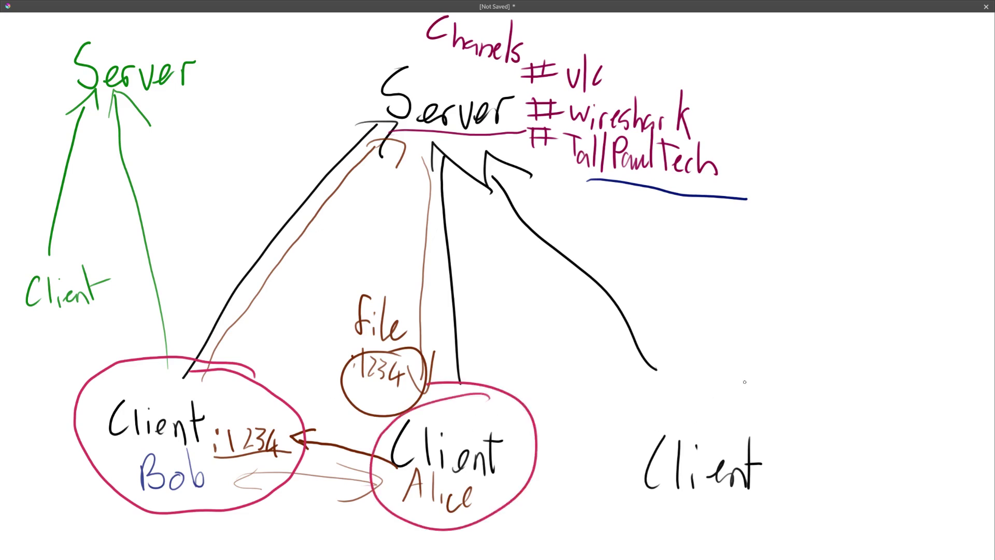
{"action": "mouse_move", "coordinate": [761, 380]}
{"action": "left_mouse_down"}
{"action": "mouse_move", "coordinate": [725, 505]}
{"action": "mouse_move", "coordinate": [656, 385]}
{"action": "left_mouse_up"}
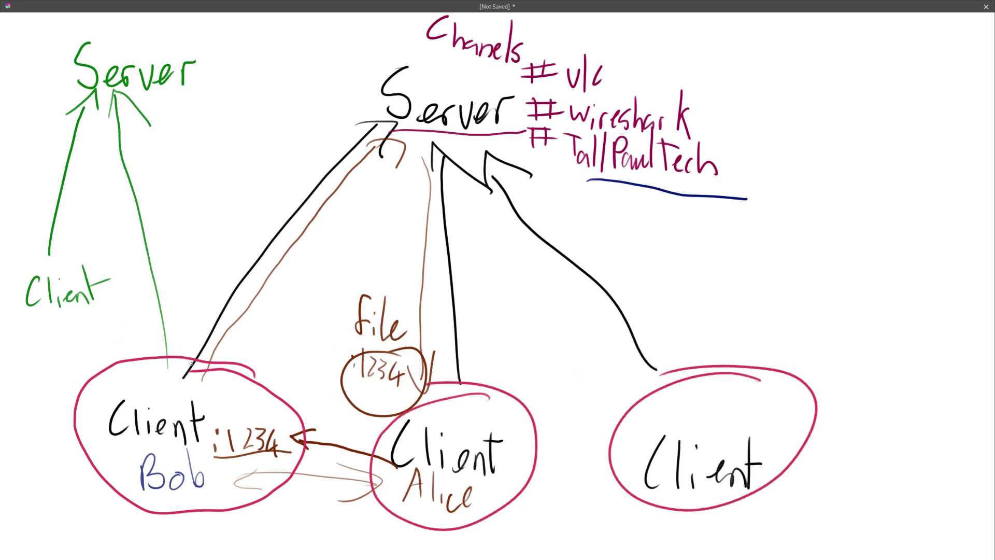
{"action": "mouse_move", "coordinate": [211, 402]}
{"action": "left_mouse_down"}
{"action": "mouse_move", "coordinate": [247, 311]}
{"action": "mouse_move", "coordinate": [250, 356]}
{"action": "left_mouse_up"}
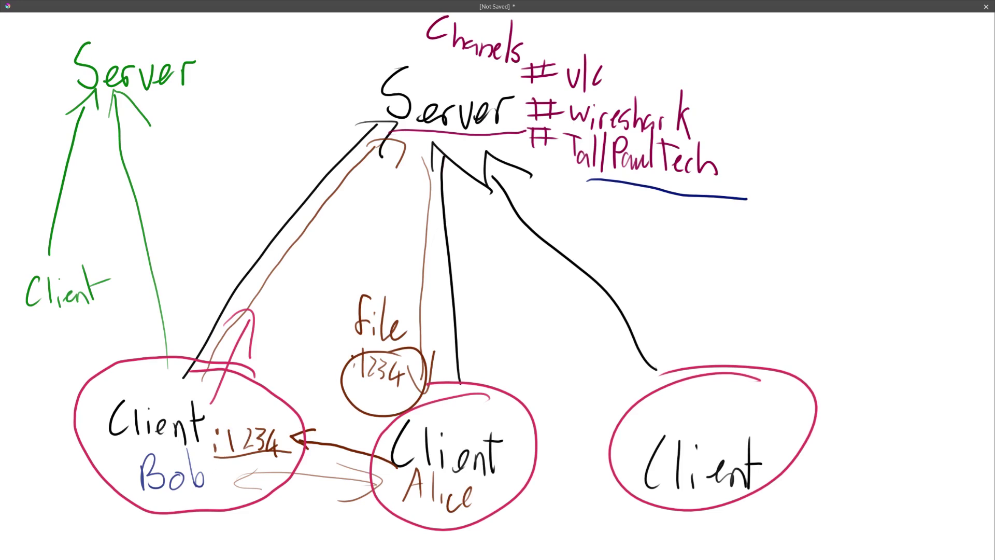
{"action": "left_click_drag", "start_coordinate": [214, 456], "coordinate": [288, 450]}
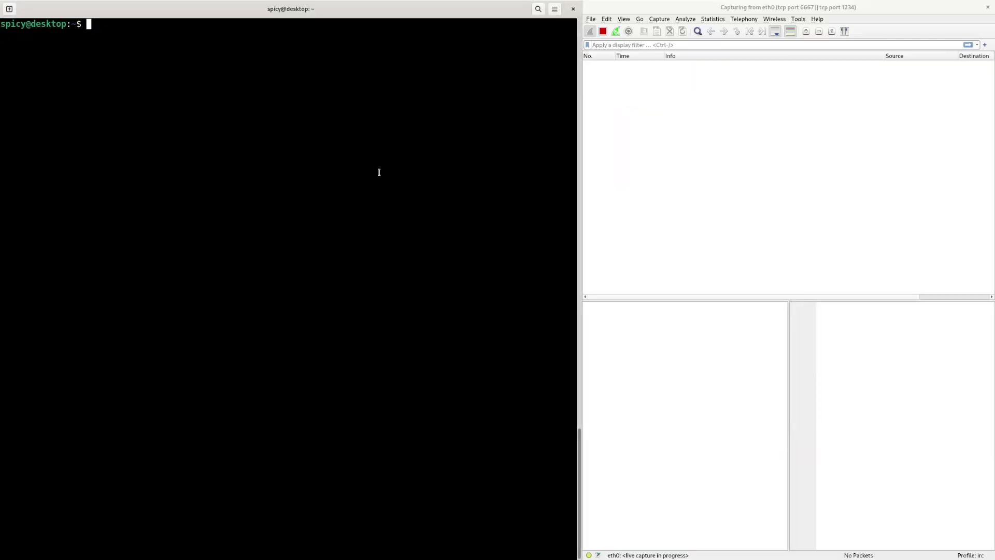
Step: Launch weechat from the shell and review the captured IRC packets, including JOIN, in Wireshark
{"action": "type", "text": "weechat"}
{"action": "key", "text": "Return"}
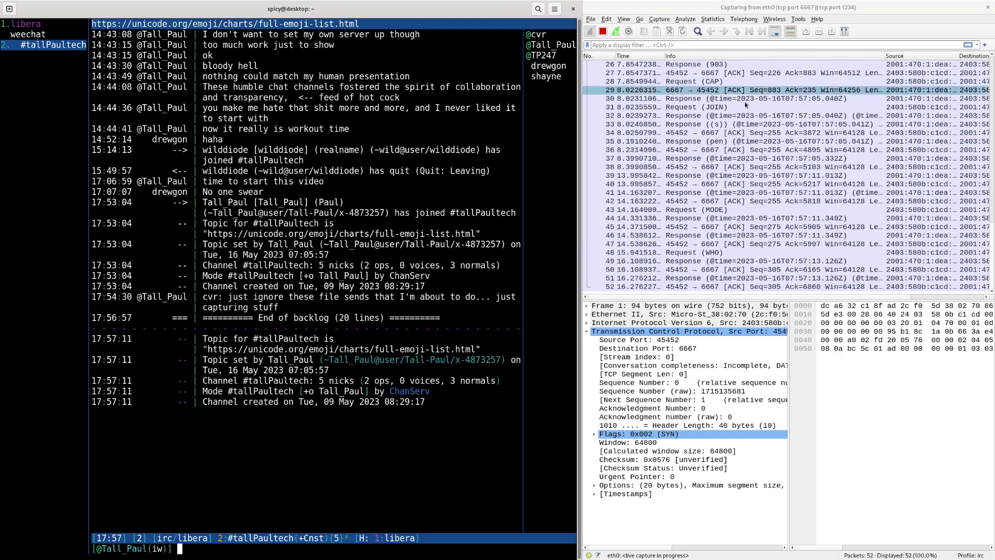
{"action": "scroll", "coordinate": [694, 181], "scroll_direction": "up", "scroll_amount": 8}
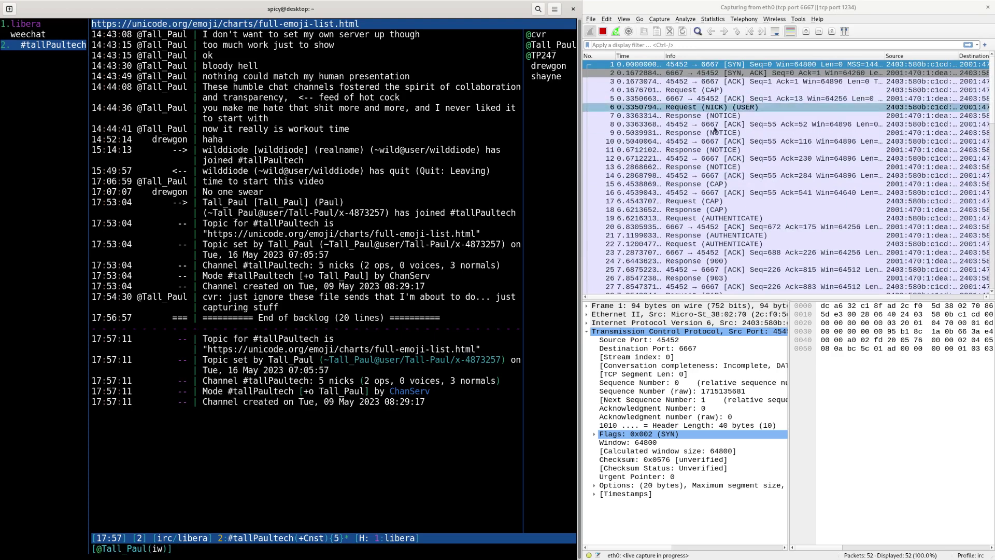
{"action": "scroll", "coordinate": [726, 197], "scroll_direction": "down", "scroll_amount": 8}
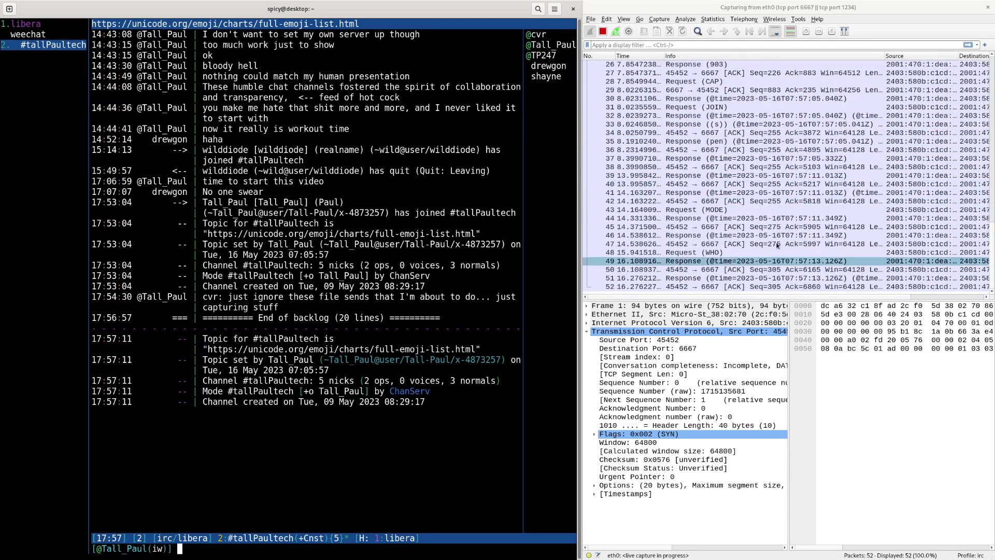
Step: Send 'test message' to #tallPaultech and open its captured packet 53 in Wireshark
{"action": "type", "text": "t"}
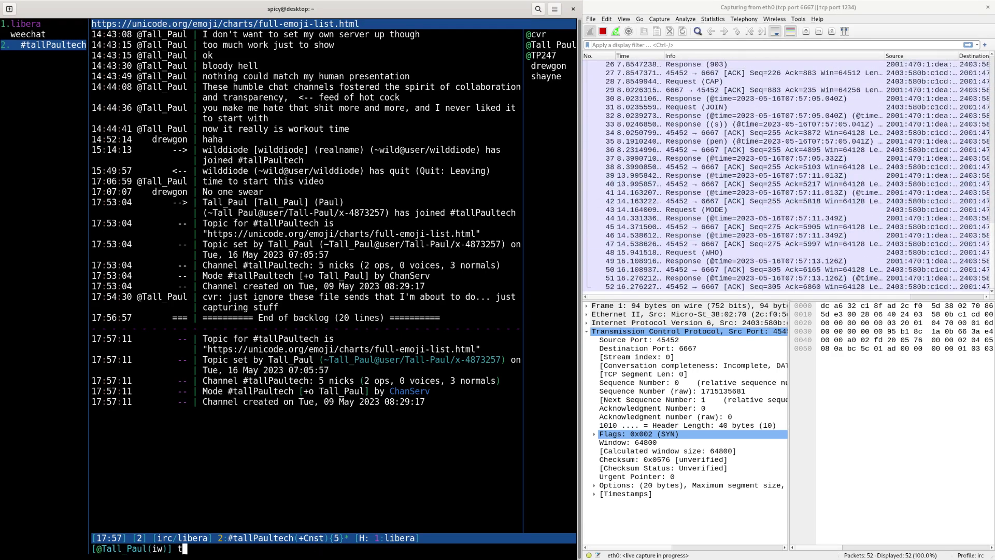
{"action": "type", "text": "est message"}
{"action": "key", "text": "Return"}
{"action": "left_click", "coordinate": [713, 278]}
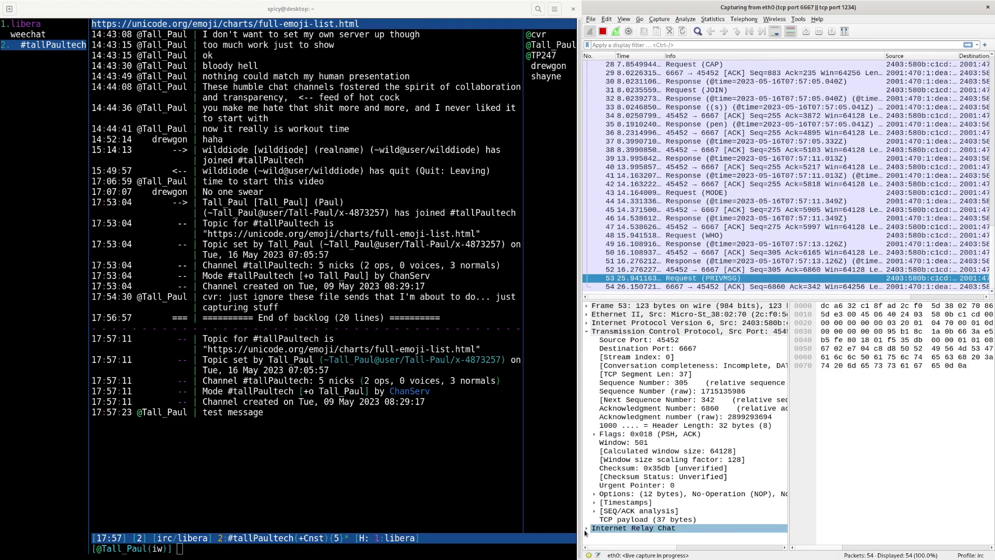
{"action": "left_click", "coordinate": [586, 527]}
{"action": "left_click", "coordinate": [587, 331]}
Step: Expand the PRIVMSG command parameters to reveal #tallPaultech and the plain-text message trailer
{"action": "left_click", "coordinate": [609, 349]}
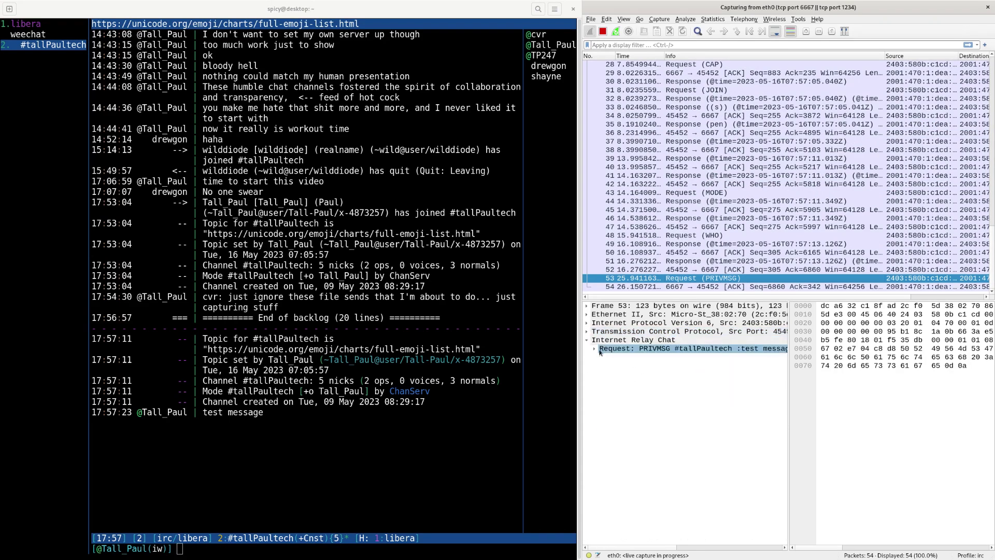
{"action": "left_click", "coordinate": [594, 349]}
{"action": "left_click", "coordinate": [601, 366]}
{"action": "left_click", "coordinate": [601, 367]}
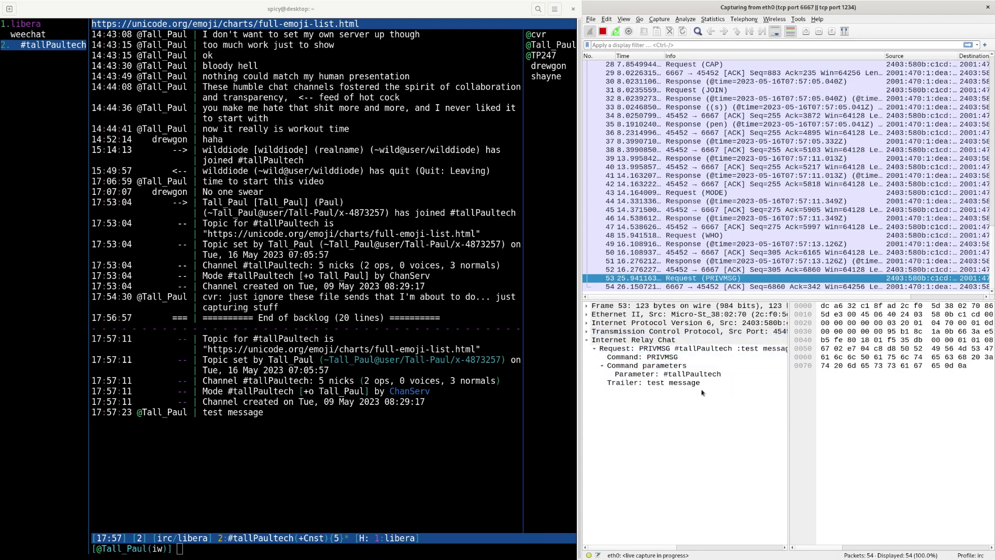
{"action": "left_click", "coordinate": [697, 374]}
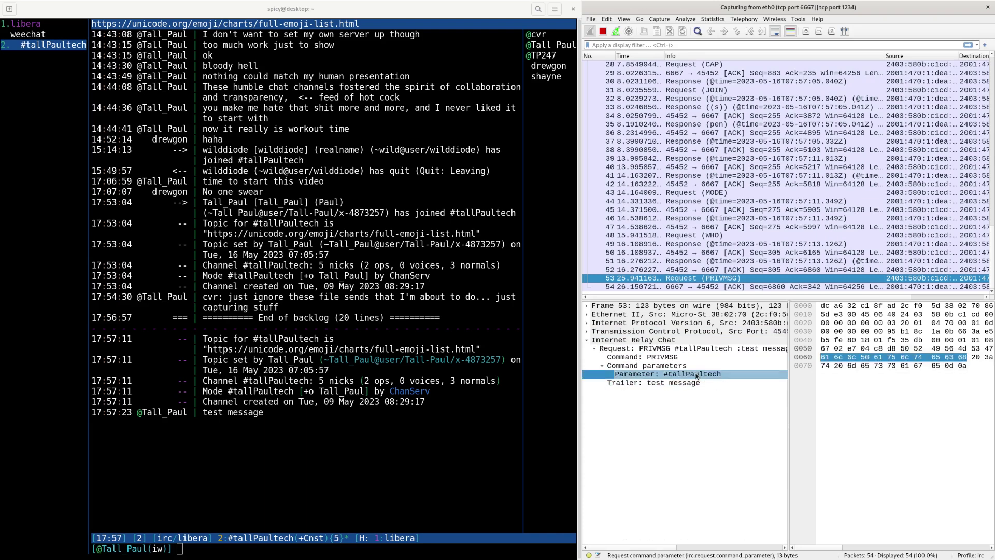
{"action": "left_click", "coordinate": [651, 383]}
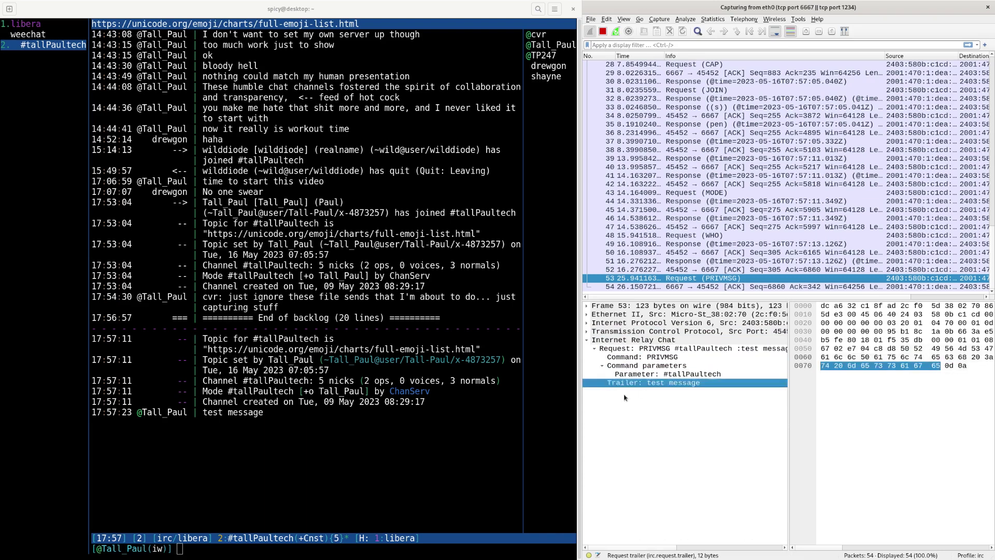
{"action": "left_click", "coordinate": [58, 87]}
{"action": "double_click", "coordinate": [30, 24]}
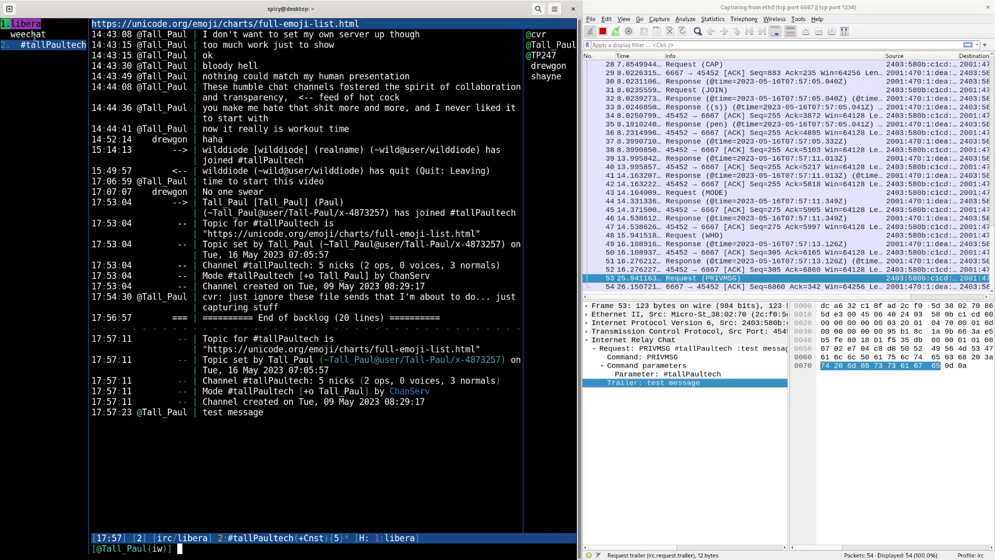
{"action": "double_click", "coordinate": [34, 34]}
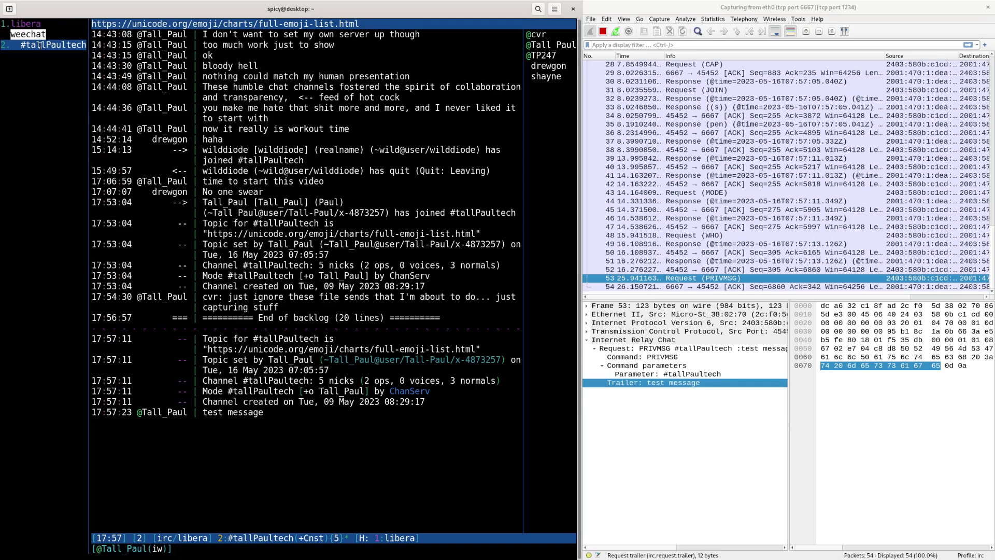
{"action": "double_click", "coordinate": [47, 46]}
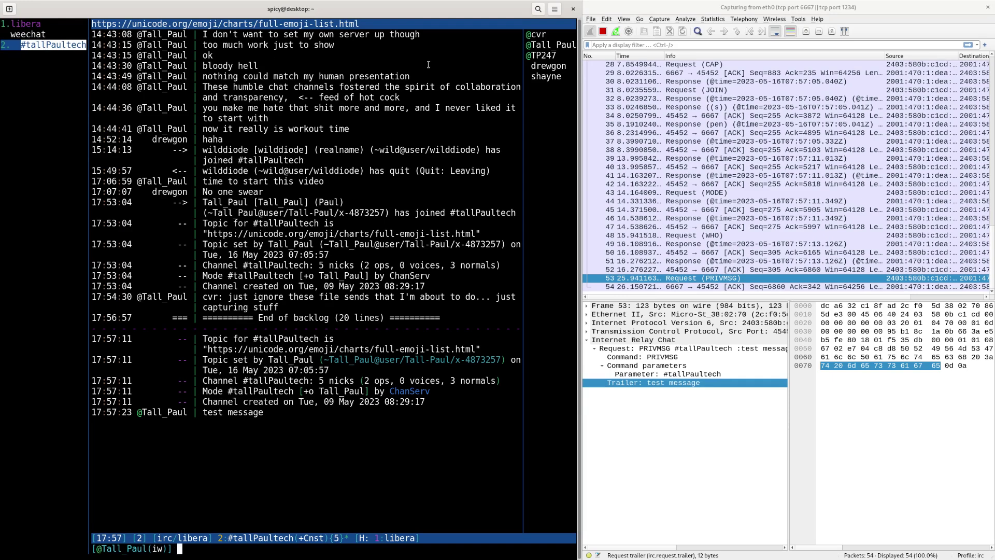
{"action": "double_click", "coordinate": [545, 45]}
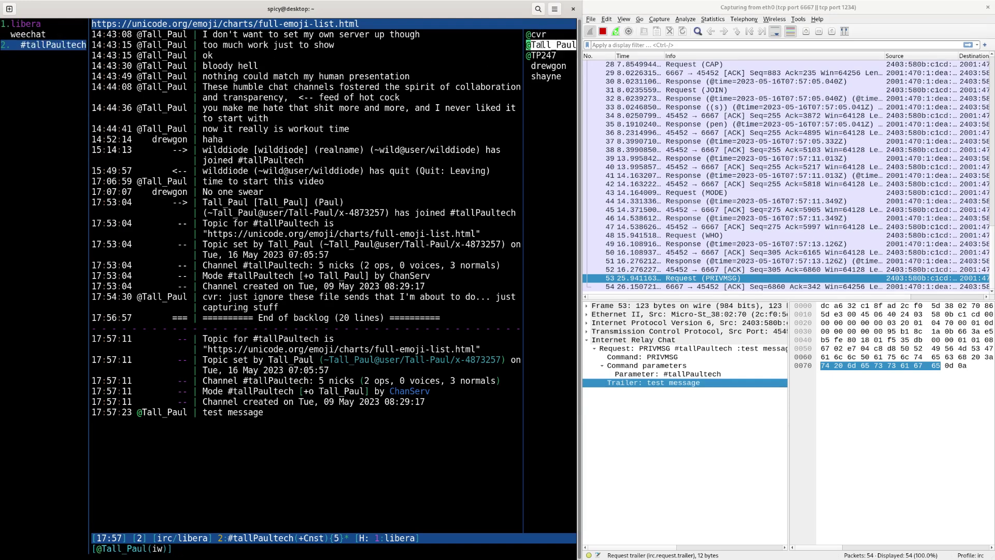
{"action": "left_click", "coordinate": [349, 128]}
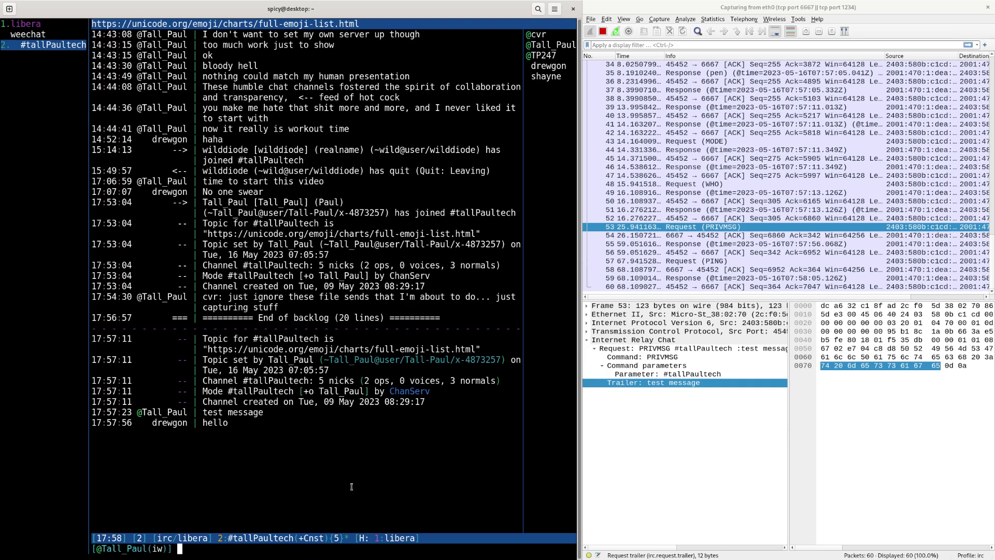
Step: Send z.m4v to cvr with /dcc send, then inspect packet 64's CTCP data showing port 1234
{"action": "type", "text": "/d"}
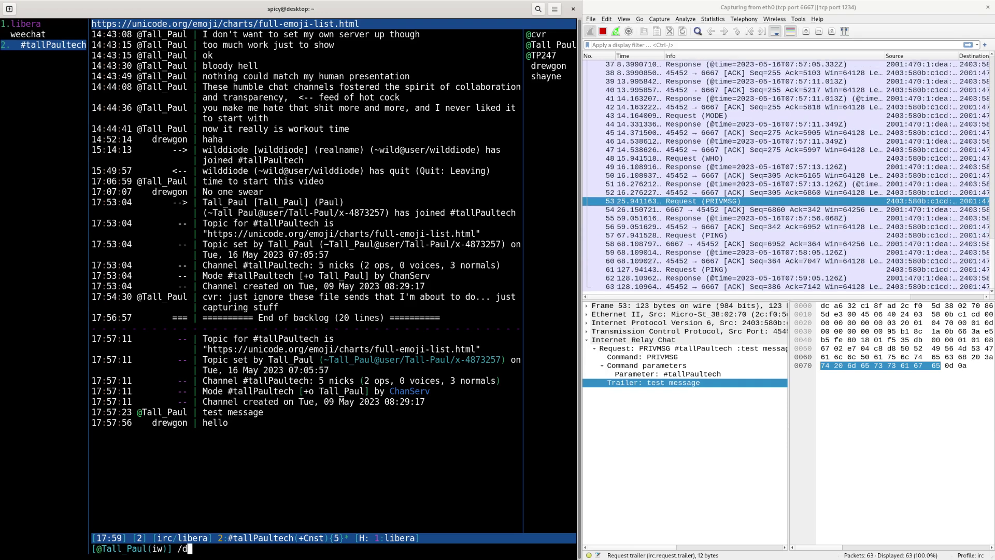
{"action": "type", "text": "cc send cvr z.m4v"}
{"action": "key", "text": "Return"}
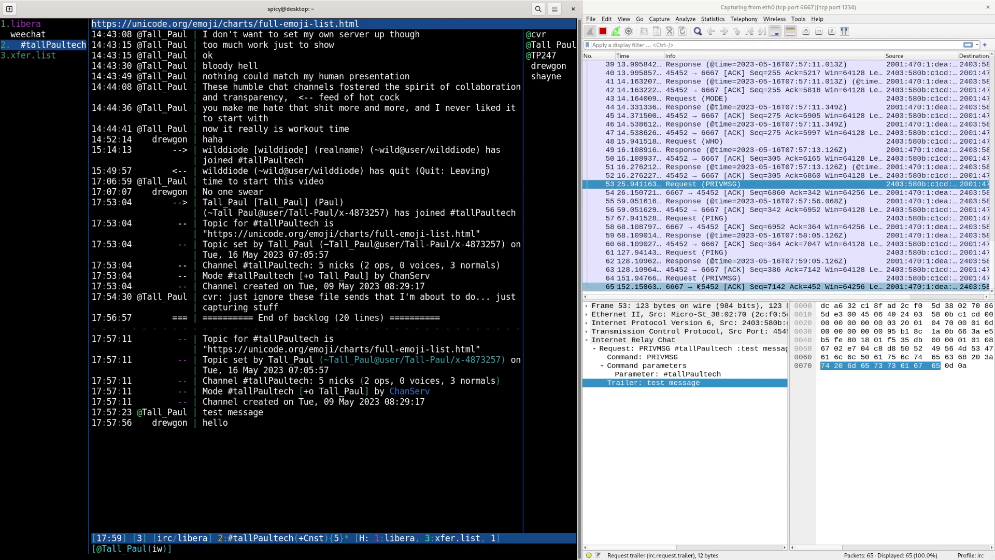
{"action": "left_click", "coordinate": [673, 277]}
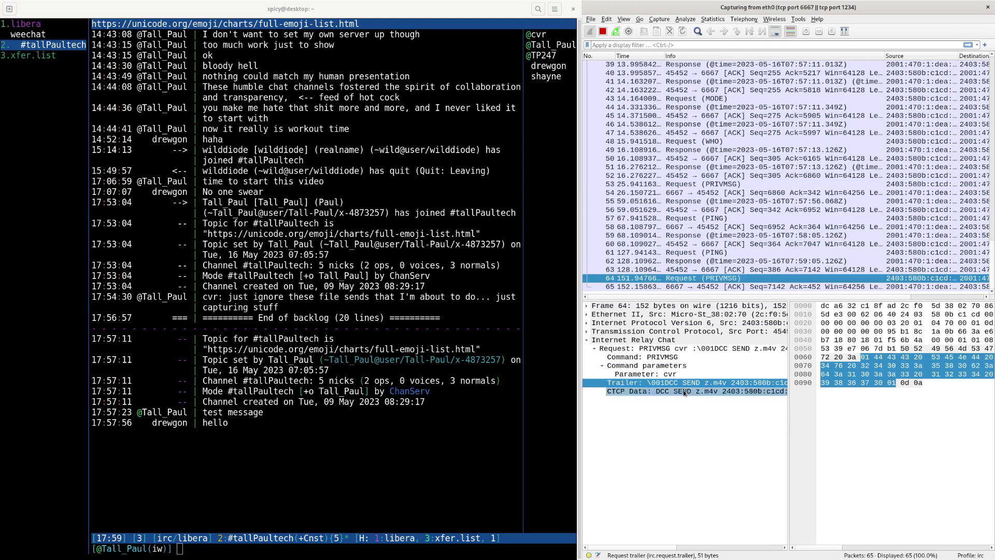
{"action": "left_click_drag", "start_coordinate": [789, 381], "coordinate": [944, 380]}
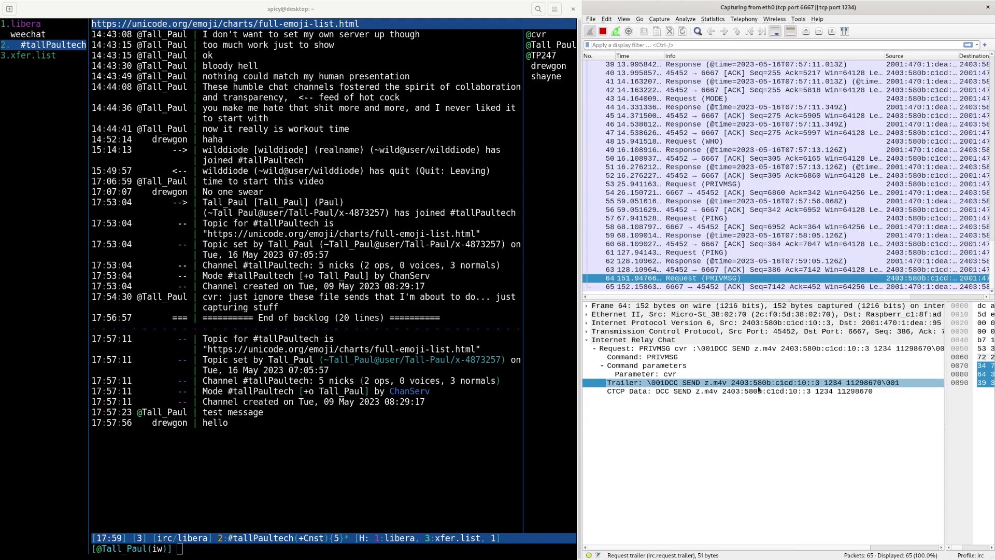
{"action": "left_click", "coordinate": [823, 392]}
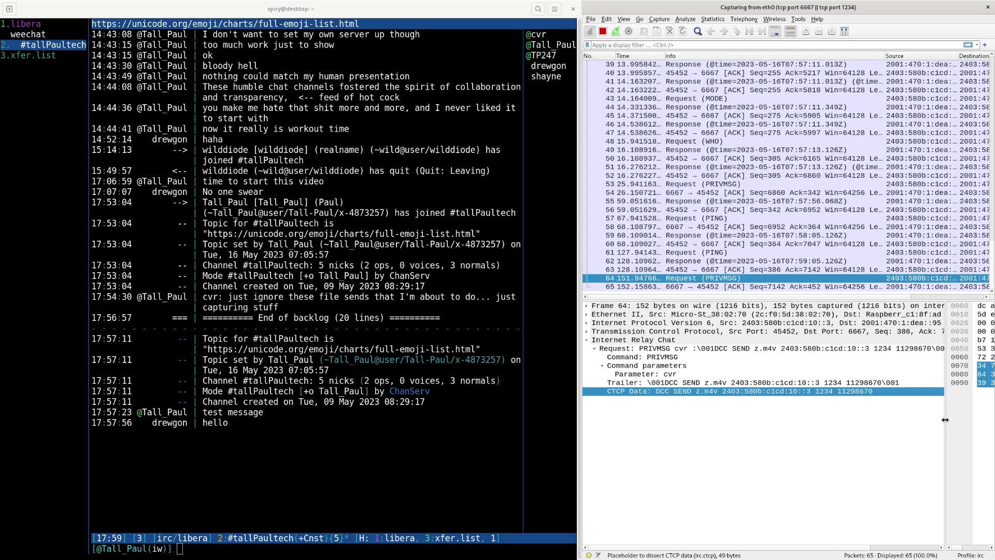
{"action": "left_click_drag", "start_coordinate": [945, 420], "coordinate": [884, 418]}
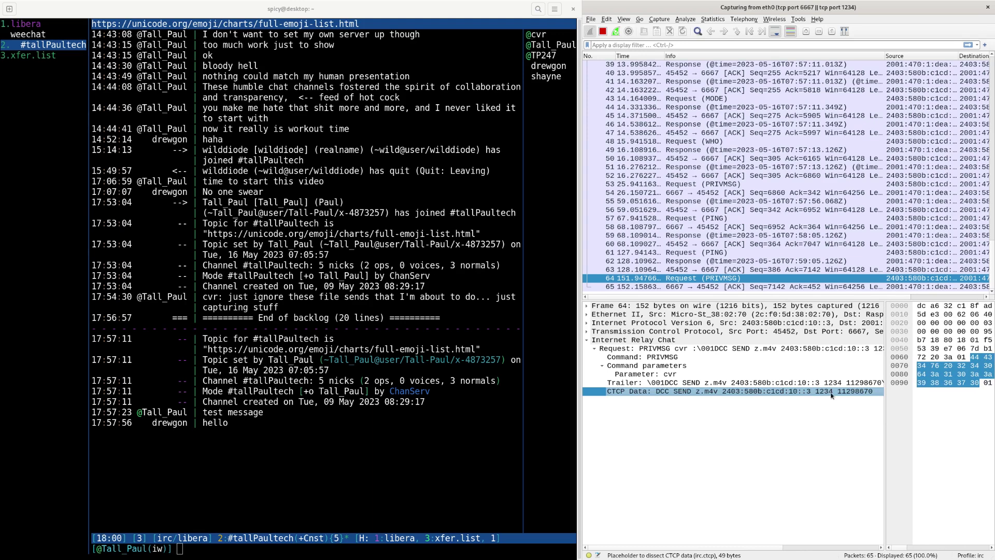
Step: Scan localhost port 1234 with 'nmap -6 localhost -p 1234' in a new terminal
{"action": "left_click", "coordinate": [831, 396]}
{"action": "key", "text": "ctrl+alt+t"}
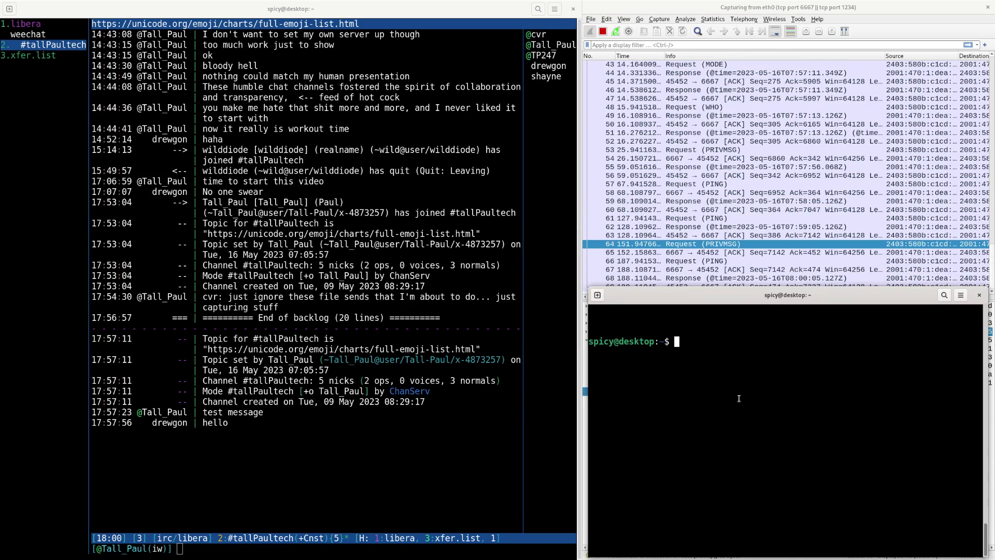
{"action": "type", "text": "nmap -6 localhost -p 1234"}
{"action": "key", "text": "Return"}
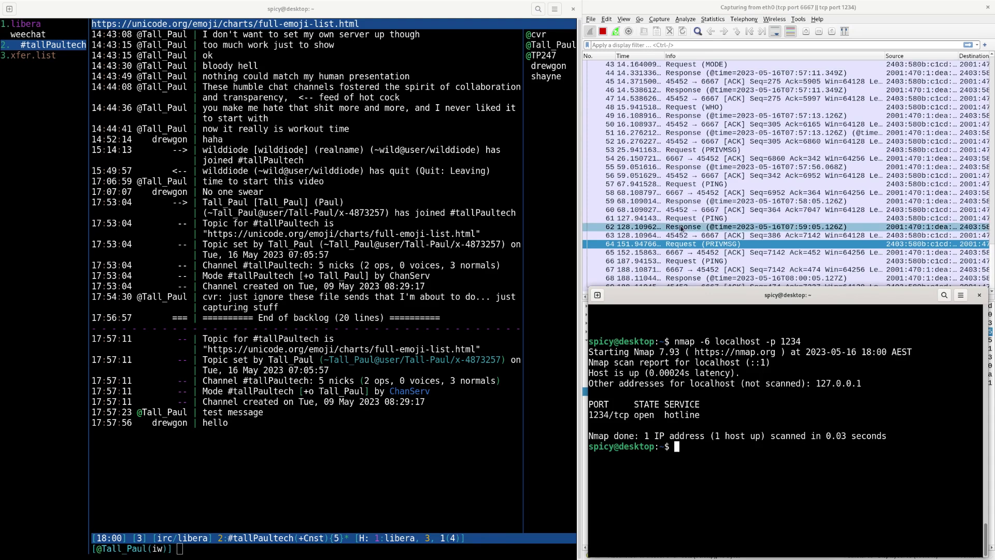
Step: Rerun the port 1234 nmap scan several times until it reports the port closed
{"action": "key", "text": "Up"}
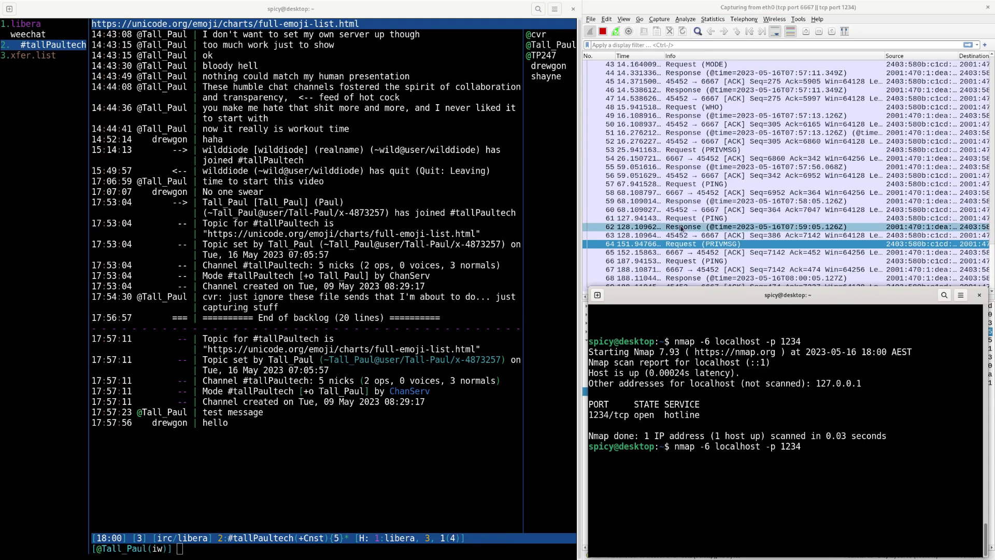
{"action": "key", "text": "Return"}
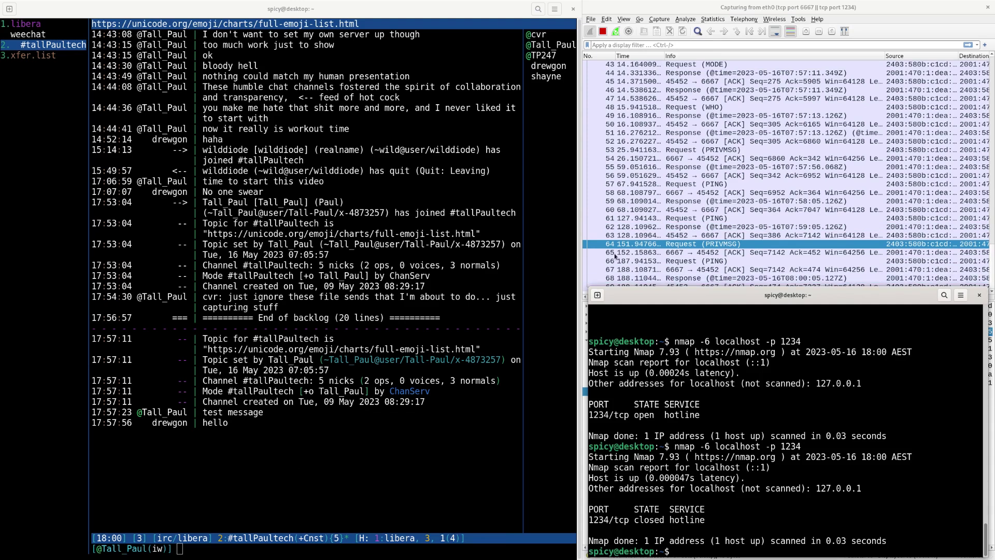
{"action": "left_click_drag", "start_coordinate": [613, 418], "coordinate": [594, 417]}
{"action": "mouse_move", "coordinate": [703, 297]}
{"action": "left_mouse_down"}
{"action": "mouse_move", "coordinate": [750, 346]}
{"action": "mouse_move", "coordinate": [707, 310]}
{"action": "mouse_move", "coordinate": [673, 302]}
{"action": "mouse_move", "coordinate": [687, 300]}
{"action": "left_mouse_up"}
{"action": "left_click", "coordinate": [602, 421]}
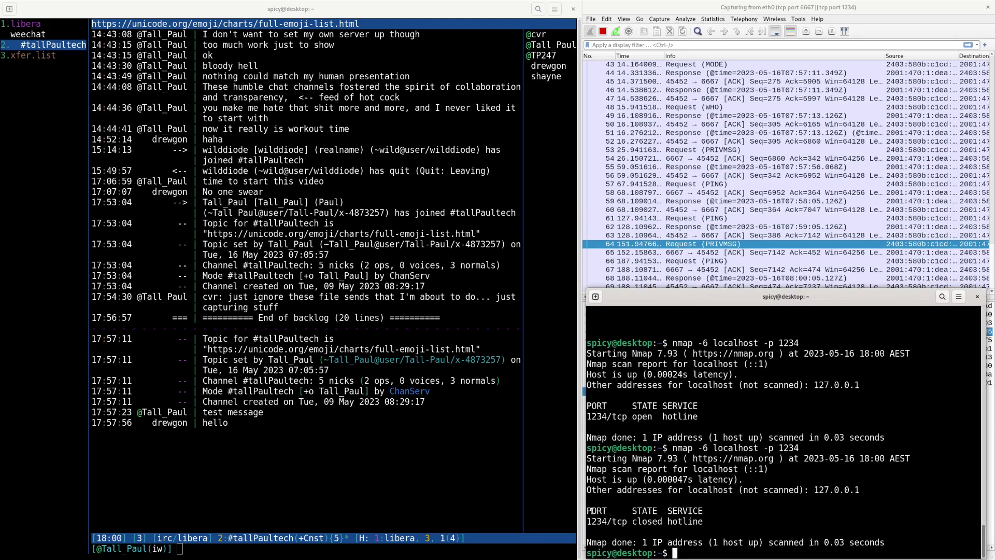
{"action": "key", "text": "Up"}
{"action": "key", "text": "Return"}
{"action": "key", "text": "Up"}
{"action": "key", "text": "Return"}
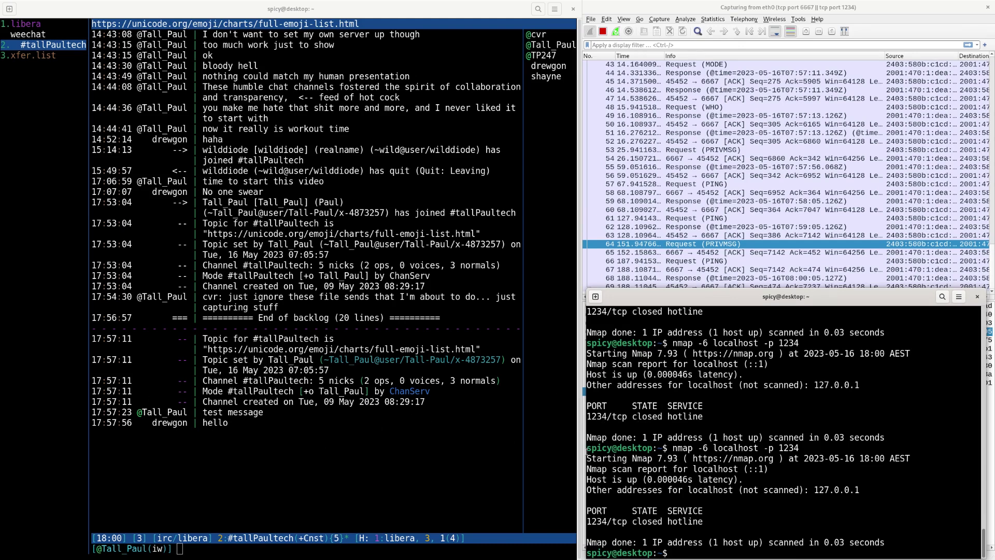
Step: Post 'okay cvr are you around?' in #tallPaultech
{"action": "key", "text": "alt+Tab"}
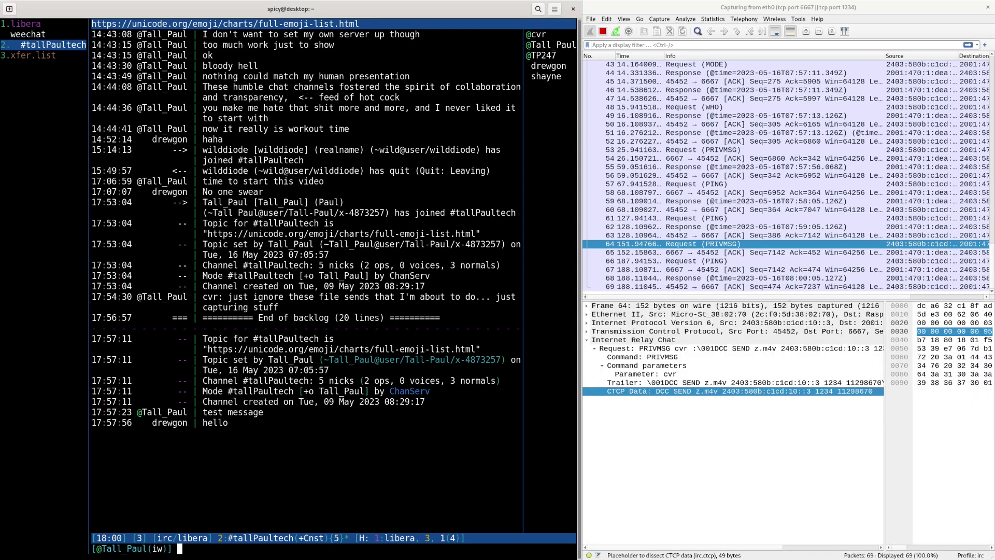
{"action": "type", "text": "okay cvr are you around?"}
{"action": "key", "text": "Return"}
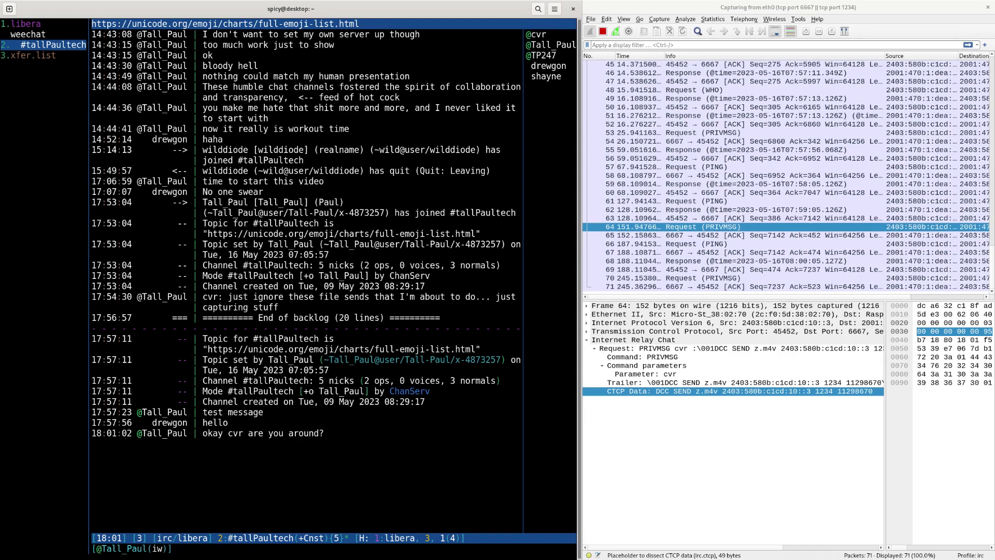
Step: Inspect packet 71, check the failed z.m4v entry in xfer.list, and return to #tallPaultech
{"action": "left_click", "coordinate": [725, 287]}
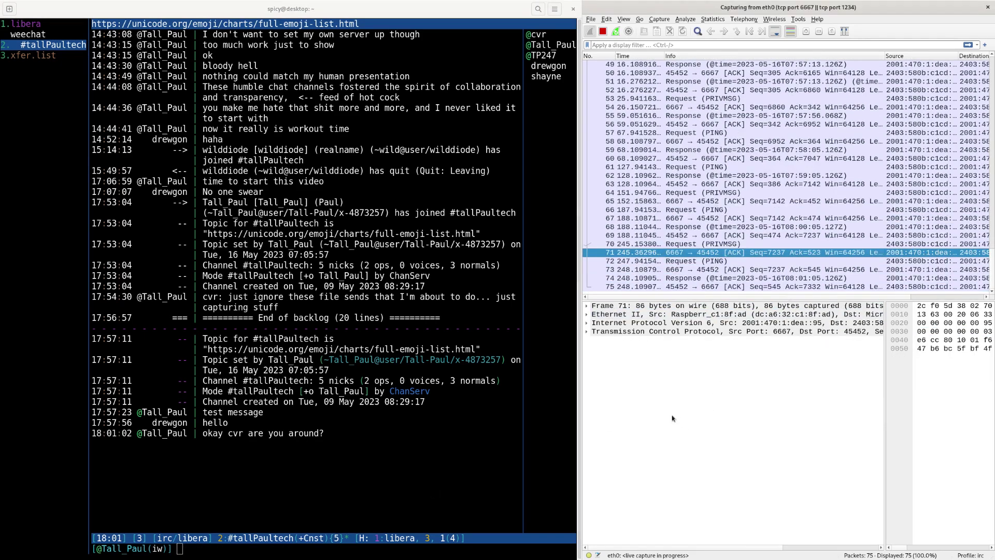
{"action": "left_click", "coordinate": [16, 62]}
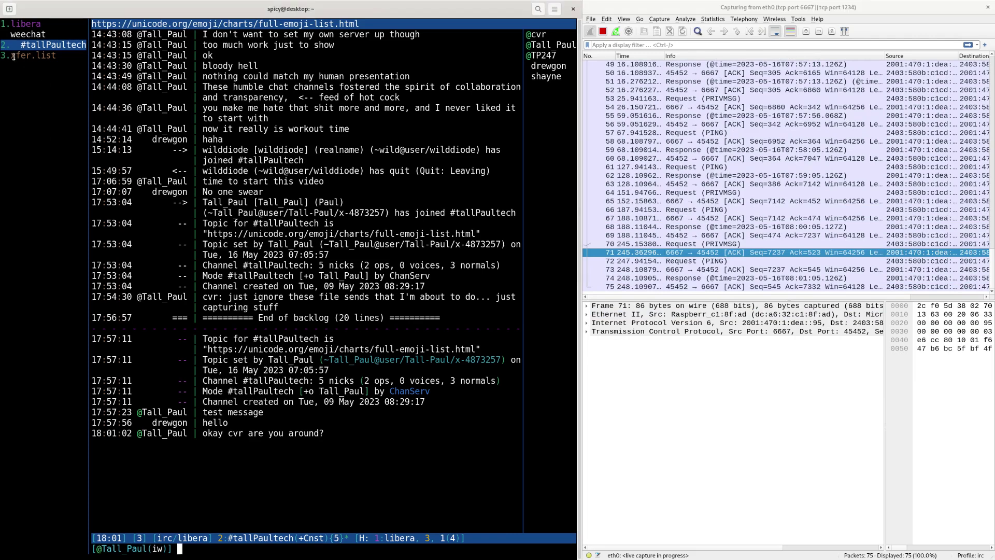
{"action": "key", "text": "alt+3"}
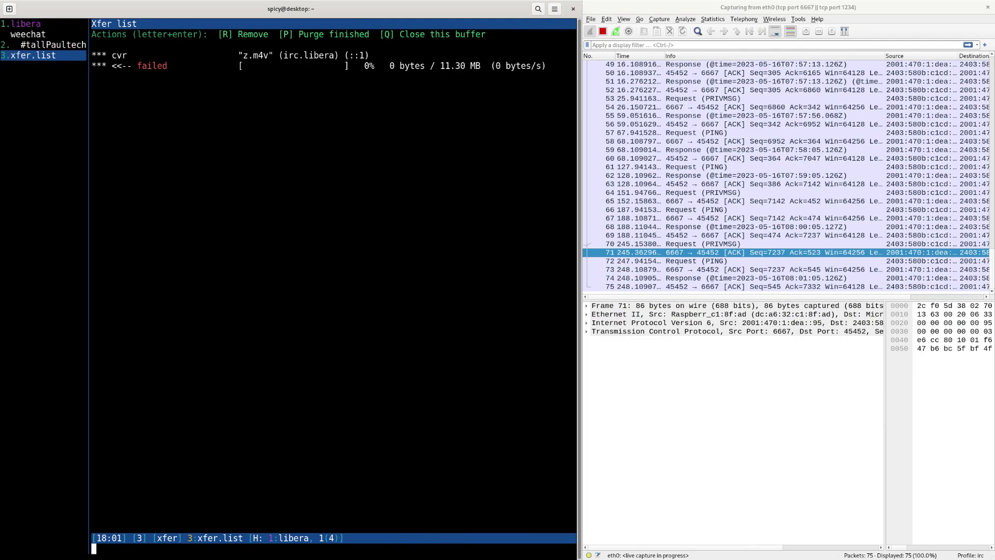
{"action": "key", "text": "alt+2"}
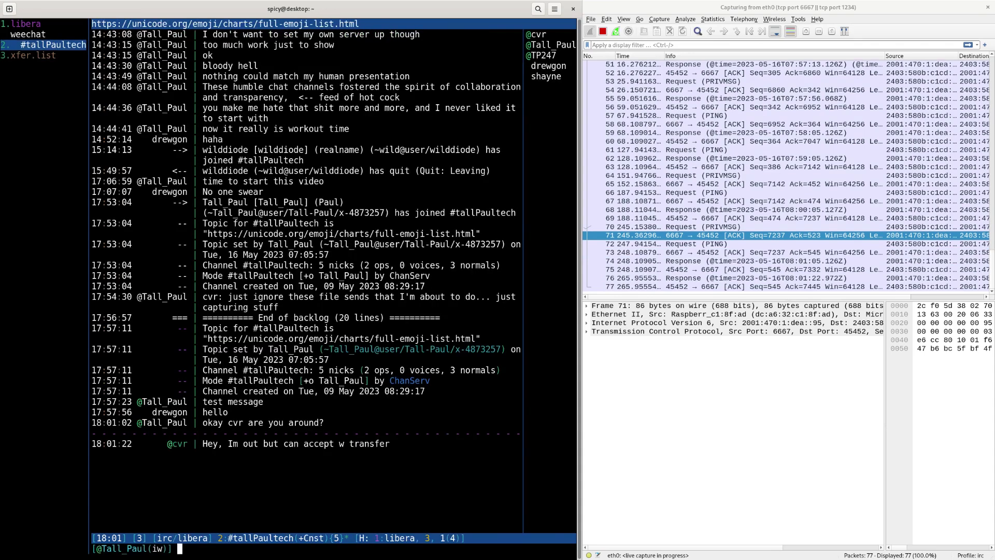
Step: Reply 'okay, I'll send one' and start sending z.m4v to cvr with /dcc send cvr z.m4v
{"action": "type", "text": "okay, I'll send on"}
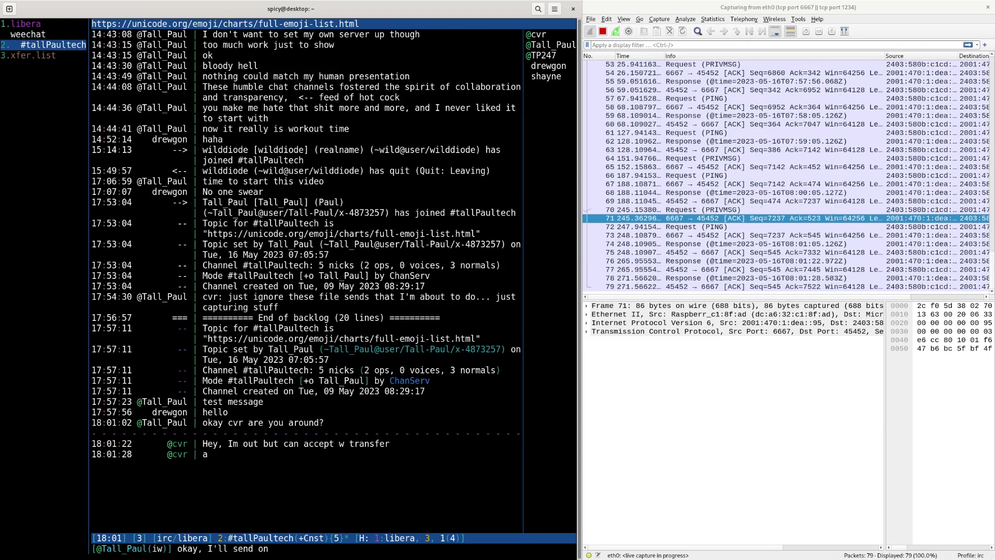
{"action": "type", "text": "e"}
{"action": "key", "text": "Return"}
{"action": "type", "text": "/dc"}
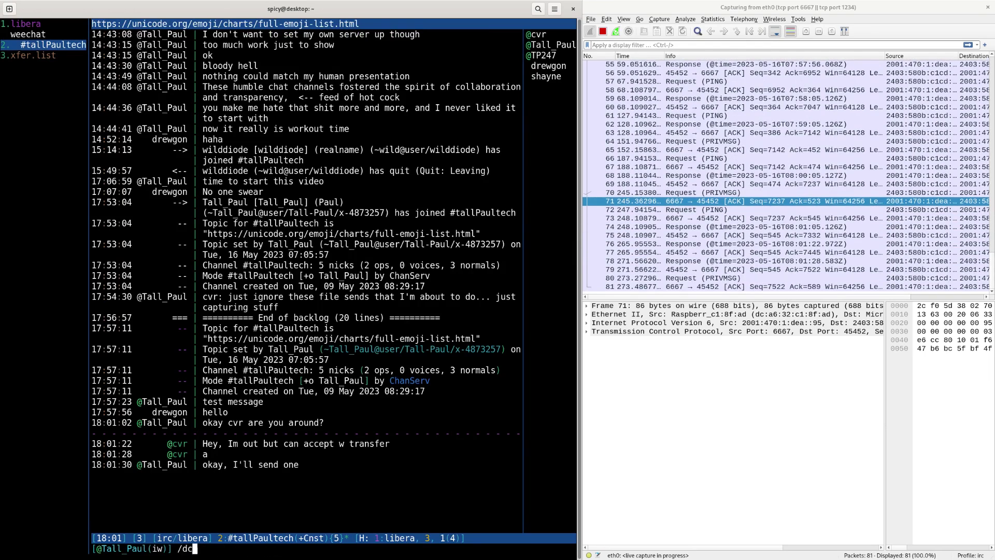
{"action": "type", "text": "c send cvr z.m4v"}
{"action": "key", "text": "Return"}
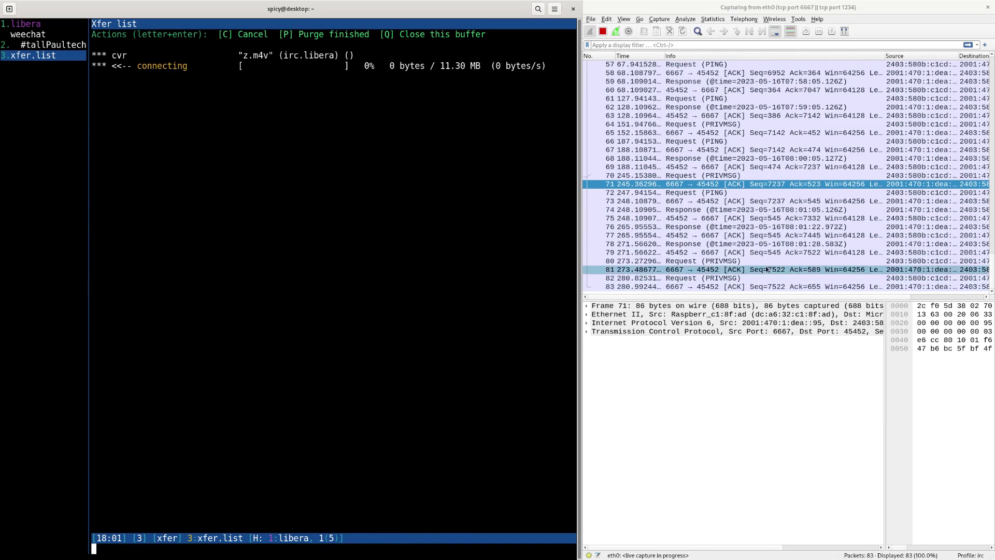
Step: Post 'oh wait, forgot my firewall' in #tallPaultech
{"action": "key", "text": "alt+2"}
{"action": "type", "text": "t, forgot "}
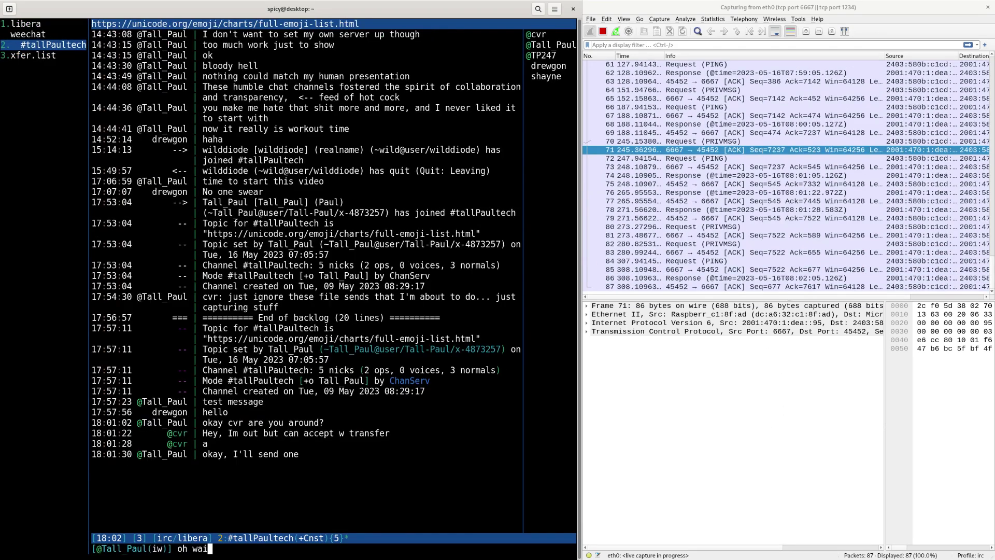
{"action": "type", "text": "my firewall"}
{"action": "key", "text": "Return"}
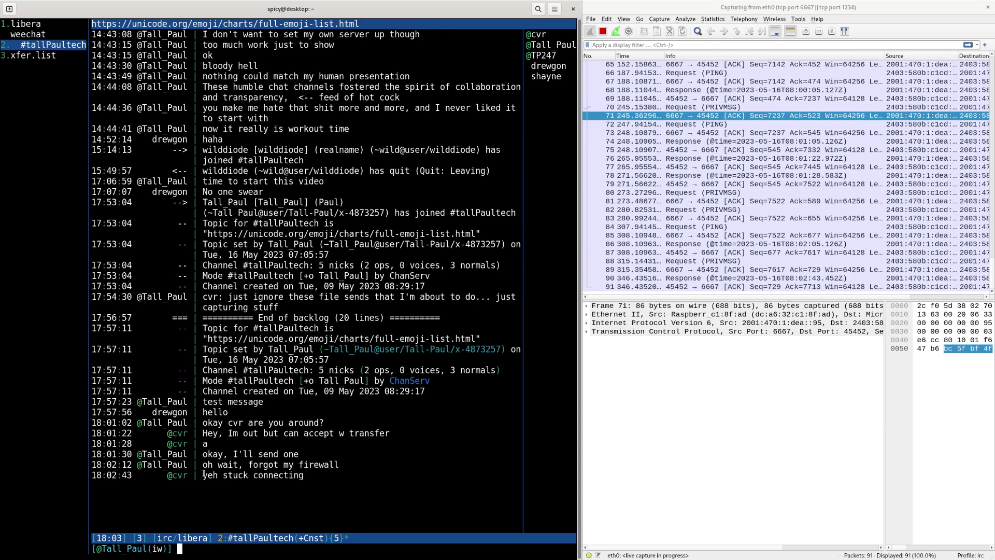
Step: Resend z.m4v to cvr and watch xfer.list until the 11.30 MB transfer completes
{"action": "left_click_drag", "start_coordinate": [204, 475], "coordinate": [350, 473]}
{"action": "left_click", "coordinate": [361, 483]}
{"action": "key", "text": "Up"}
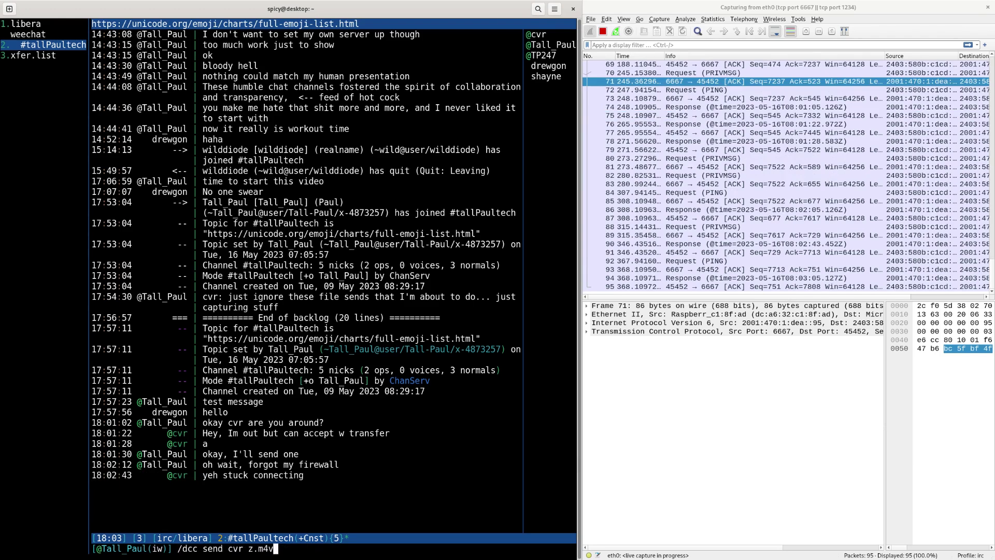
{"action": "key", "text": "Return"}
{"action": "key", "text": "alt+3"}
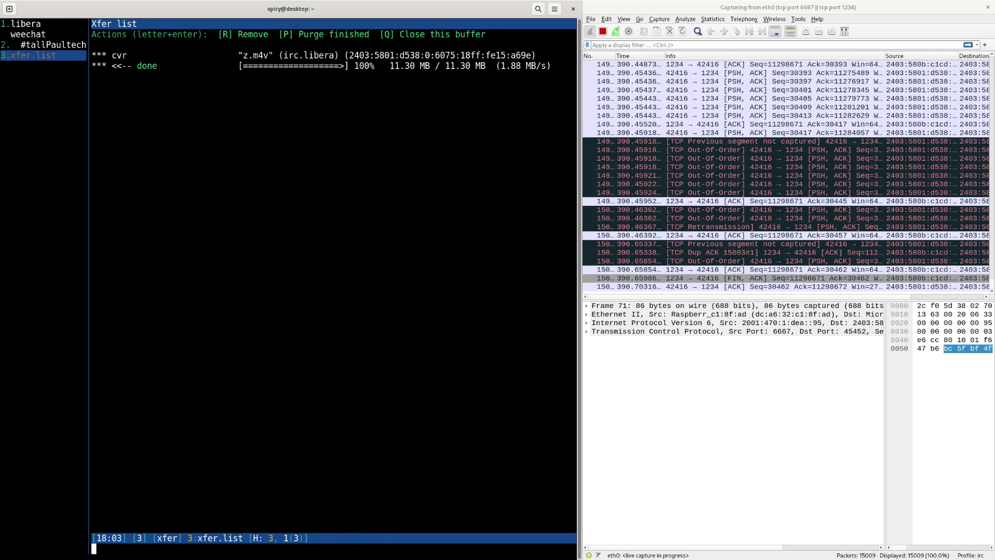
{"action": "key", "text": "alt+2"}
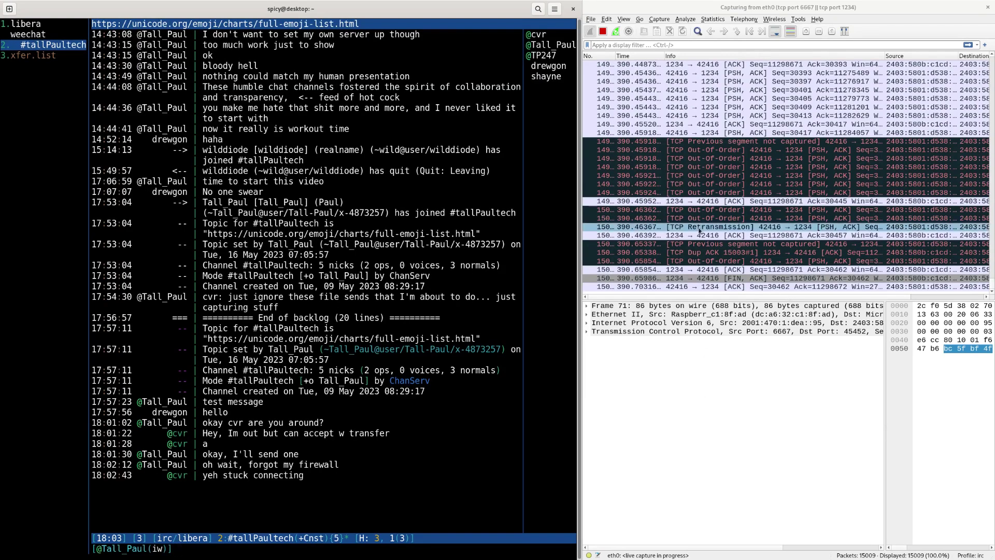
Step: Inspect the last transfer packet, frame 14955, then scroll back to the capture's start
{"action": "scroll", "coordinate": [701, 229], "scroll_direction": "up", "scroll_amount": 5}
{"action": "scroll", "coordinate": [829, 208], "scroll_direction": "up", "scroll_amount": 10}
{"action": "left_click", "coordinate": [978, 287]}
{"action": "scroll", "coordinate": [978, 286], "scroll_direction": "down", "scroll_amount": 5}
{"action": "scroll", "coordinate": [978, 287], "scroll_direction": "up", "scroll_amount": 2}
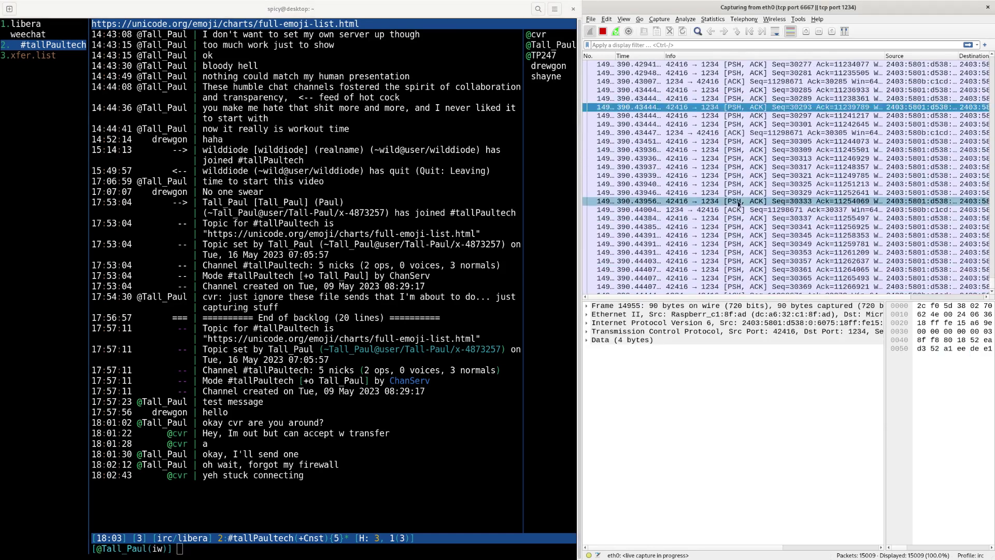
{"action": "scroll", "coordinate": [978, 286], "scroll_direction": "up", "scroll_amount": 2}
{"action": "scroll", "coordinate": [978, 286], "scroll_direction": "down", "scroll_amount": 2}
{"action": "scroll", "coordinate": [977, 287], "scroll_direction": "up", "scroll_amount": 3}
{"action": "left_click_drag", "start_coordinate": [989, 286], "coordinate": [991, 43]}
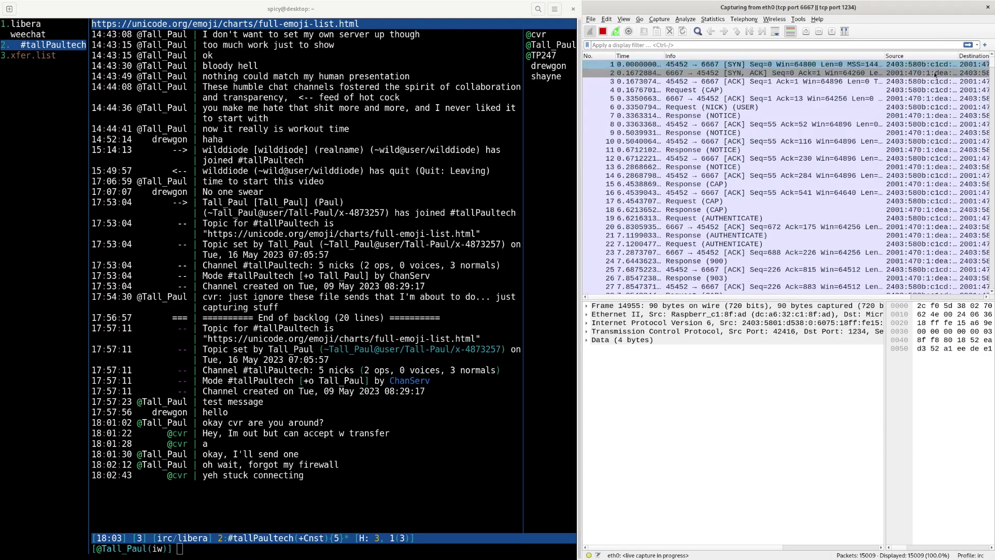
Step: Examine the plaintext NICK/USER login packet and the NOTICE and CAP responses through frame 16
{"action": "left_click", "coordinate": [719, 107]}
{"action": "left_click", "coordinate": [716, 111]}
{"action": "left_click", "coordinate": [713, 107]}
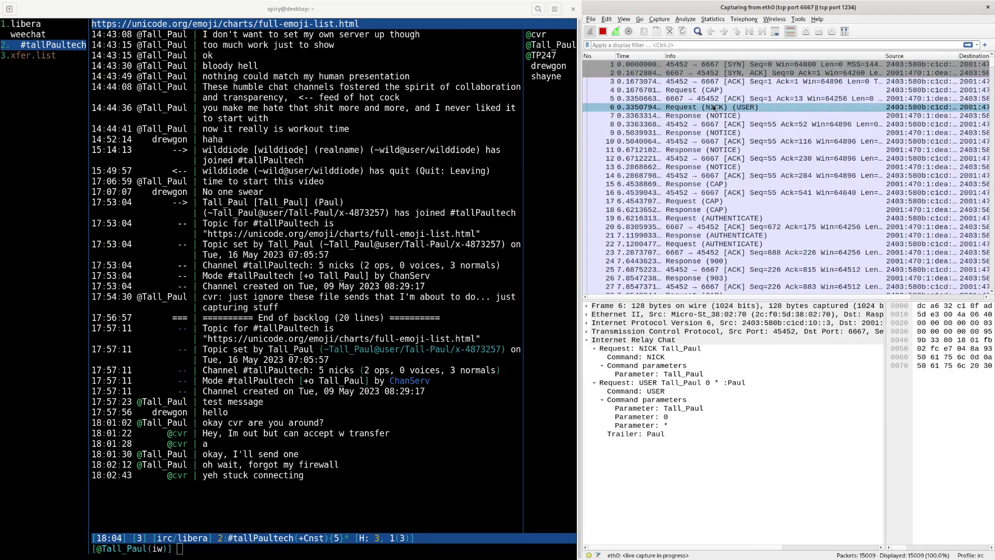
{"action": "key", "text": "Down"}
{"action": "key", "text": "Down"}
{"action": "key", "text": "Down"}
{"action": "key", "text": "Down"}
{"action": "key", "text": "Down"}
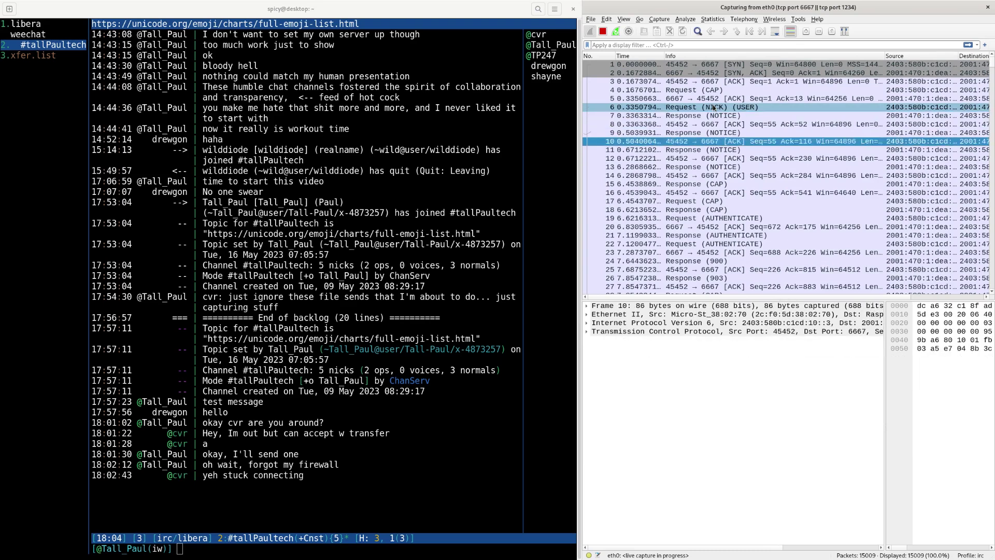
{"action": "key", "text": "Down"}
{"action": "key", "text": "Down"}
{"action": "key", "text": "Down"}
{"action": "key", "text": "Down"}
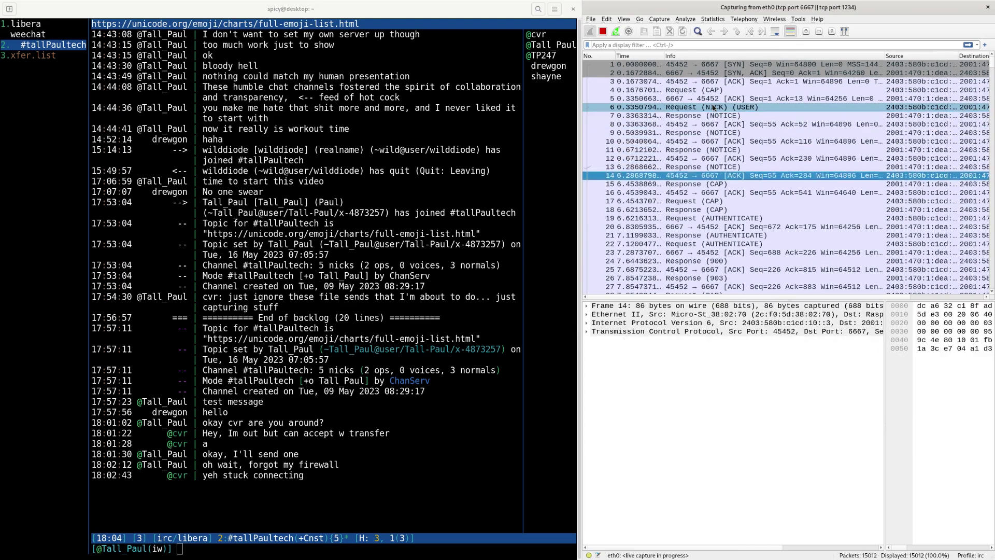
{"action": "key", "text": "Down"}
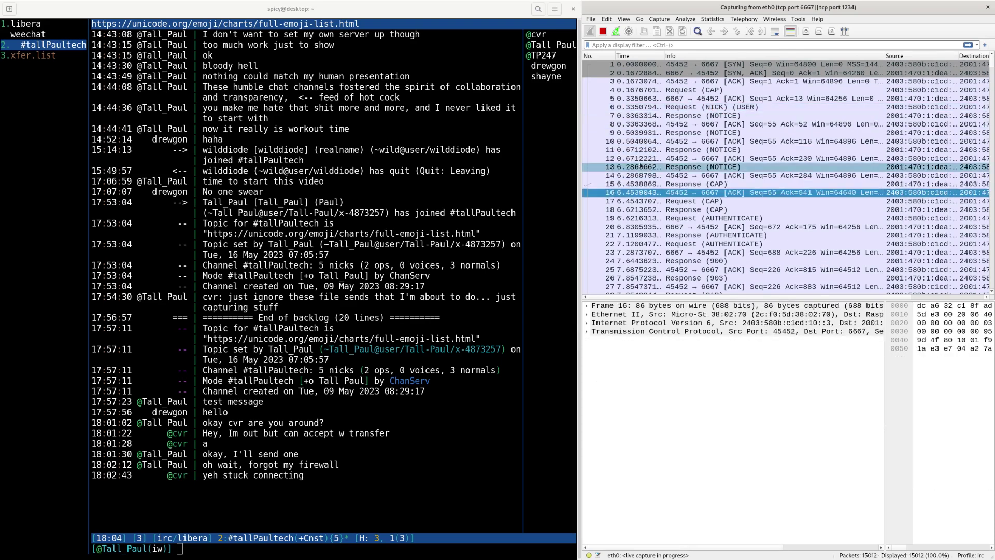
{"action": "left_click", "coordinate": [433, 141]}
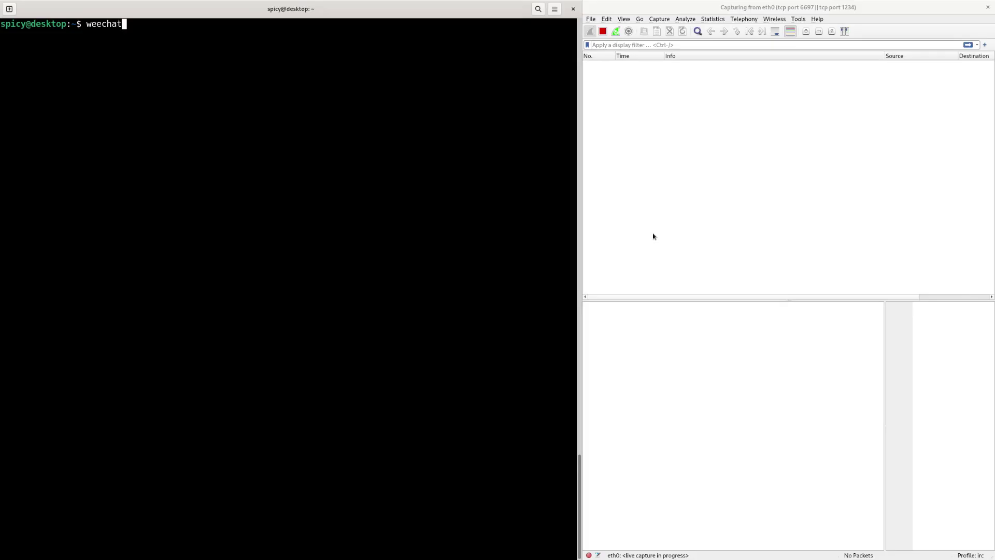
Step: Relaunch WeeChat, auto-fit Wireshark's packet list columns, and restore Wireshark to a smaller window
{"action": "key", "text": "Return"}
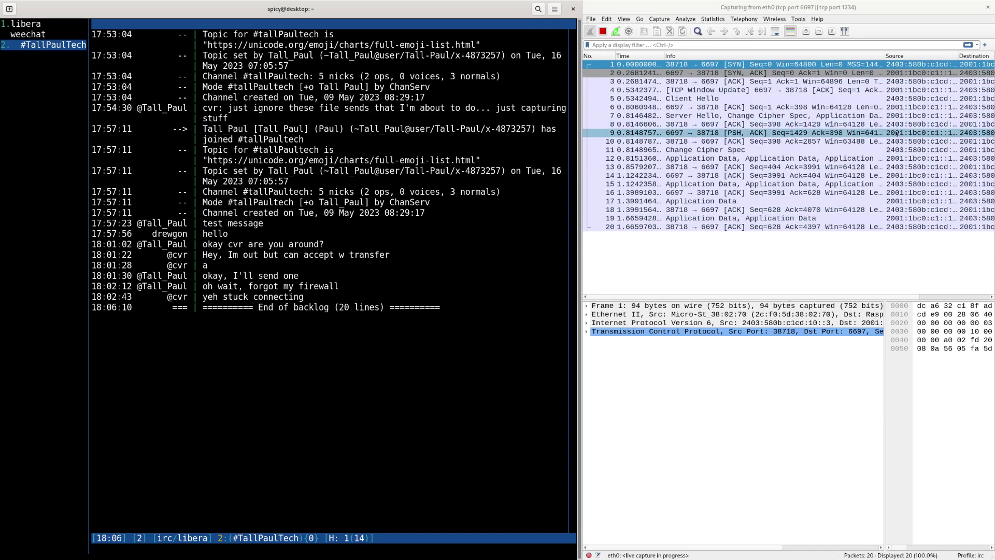
{"action": "key", "text": "super+Up"}
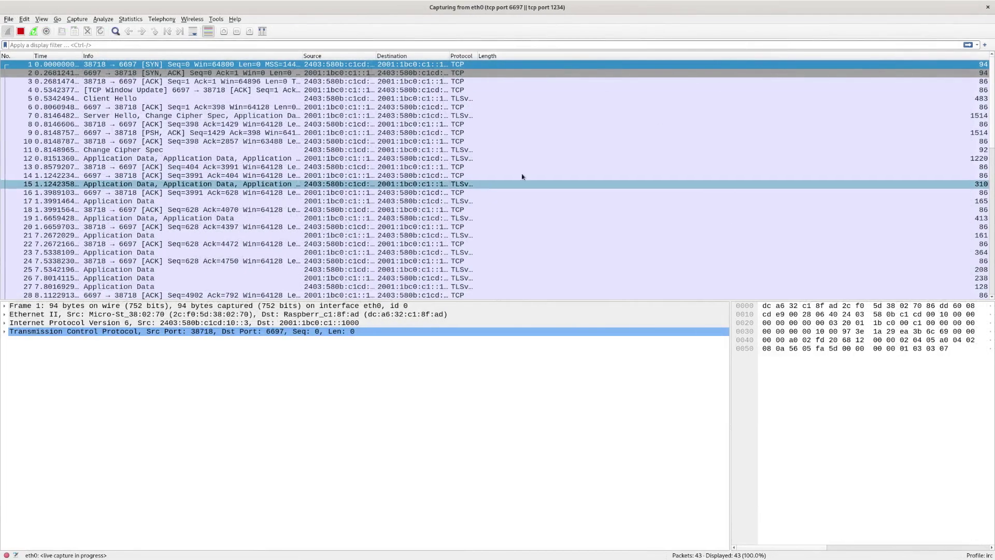
{"action": "left_click", "coordinate": [262, 31]}
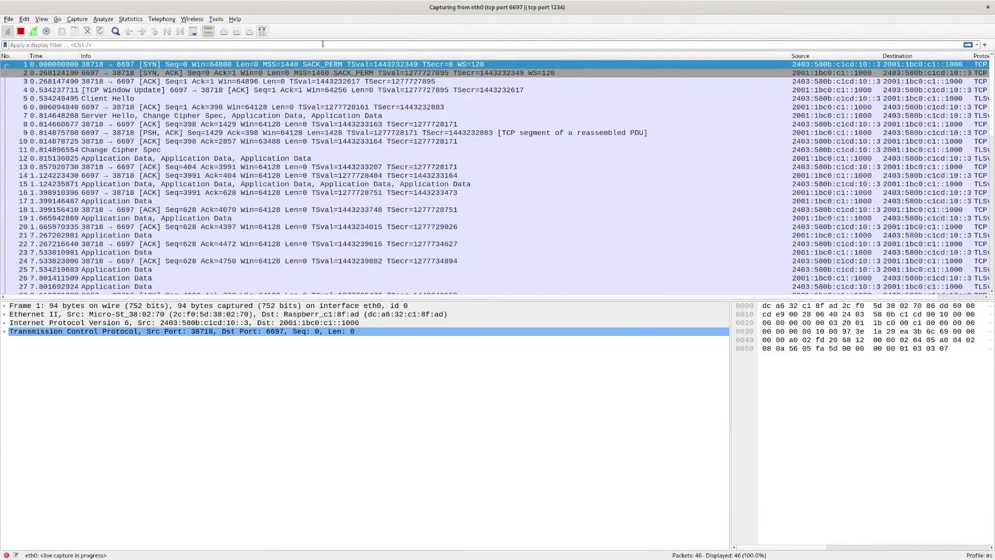
{"action": "scroll", "coordinate": [412, 200], "scroll_direction": "down", "scroll_amount": 6}
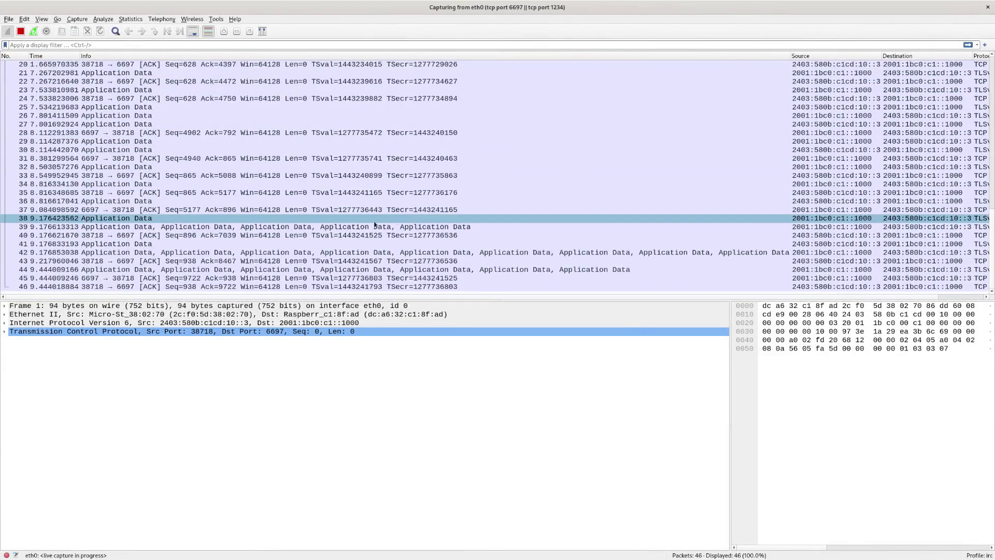
{"action": "scroll", "coordinate": [325, 219], "scroll_direction": "up", "scroll_amount": 6}
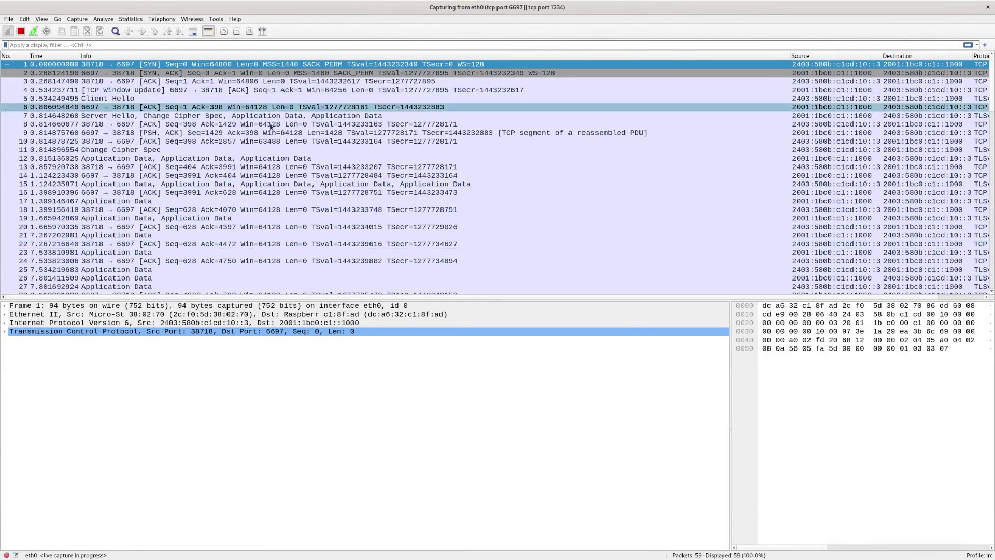
{"action": "double_click", "coordinate": [311, 8]}
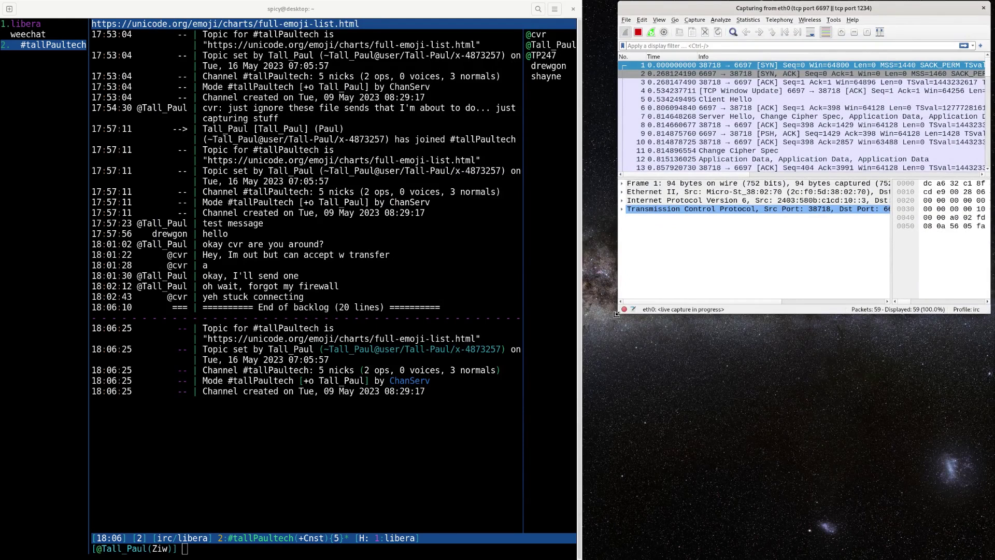
Step: Post 'let me send again' and send z.m4v to cvr with /dcc send cvr z.m4v
{"action": "left_click_drag", "start_coordinate": [616, 314], "coordinate": [596, 553]}
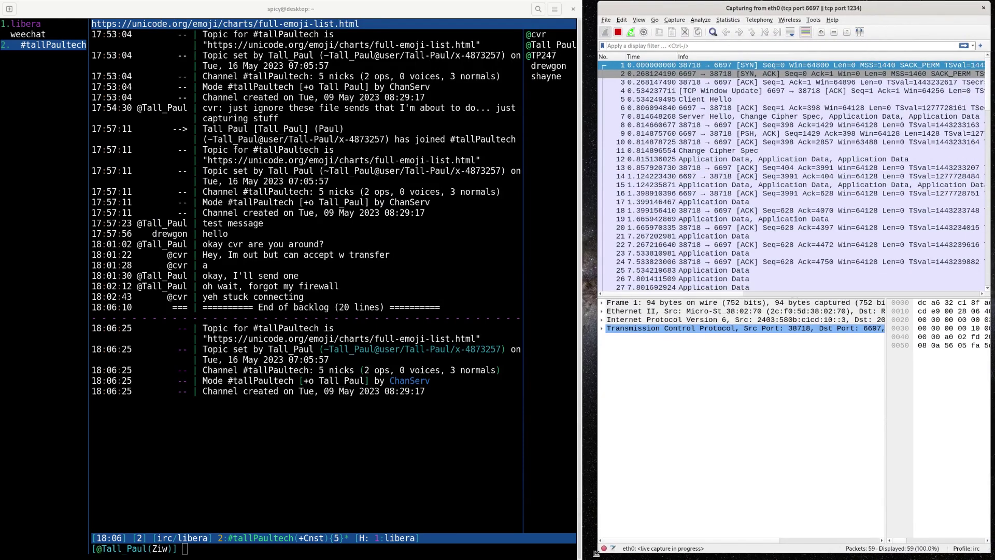
{"action": "left_click", "coordinate": [371, 477]}
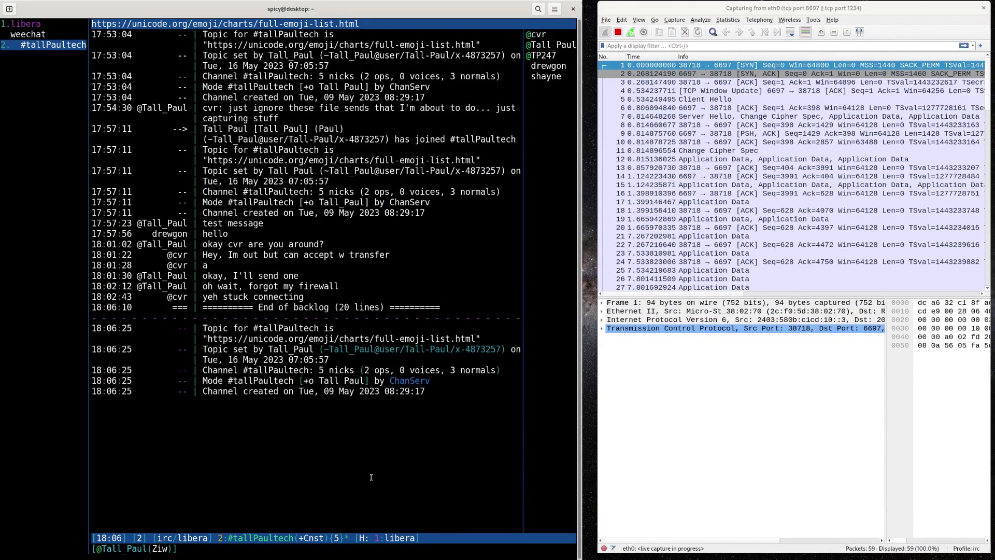
{"action": "type", "text": "let me send again"}
{"action": "key", "text": "Return"}
{"action": "type", "text": "/dcc "}
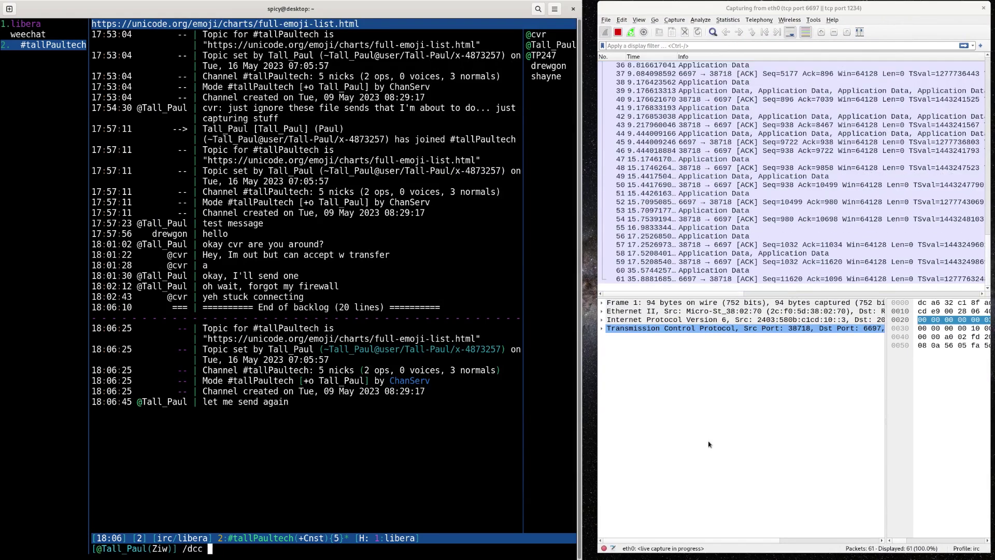
{"action": "type", "text": "send cvr z.m4v"}
{"action": "key", "text": "Return"}
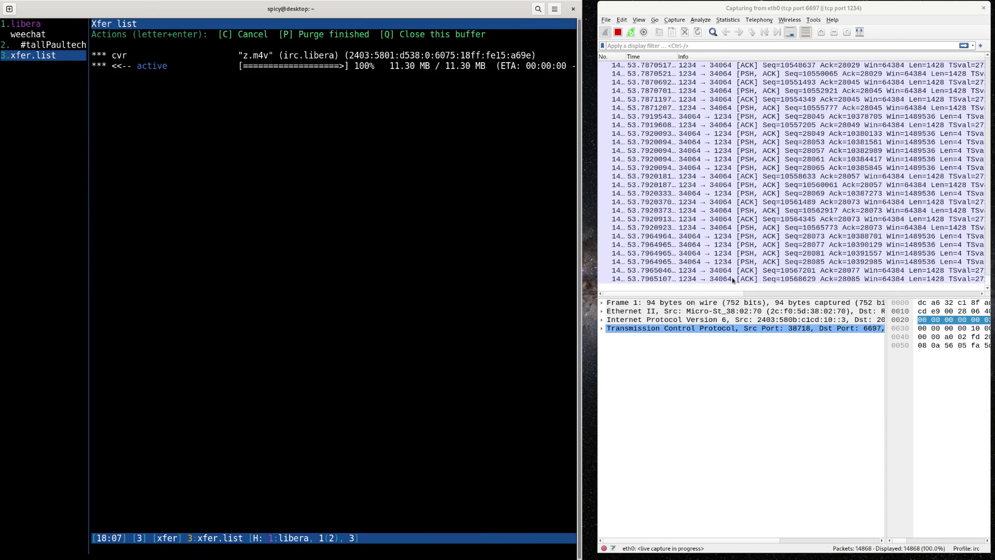
Step: Follow a transfer packet's TCP stream to view the readable x264 video data, then close it
{"action": "scroll", "coordinate": [738, 120], "scroll_direction": "up", "scroll_amount": 4}
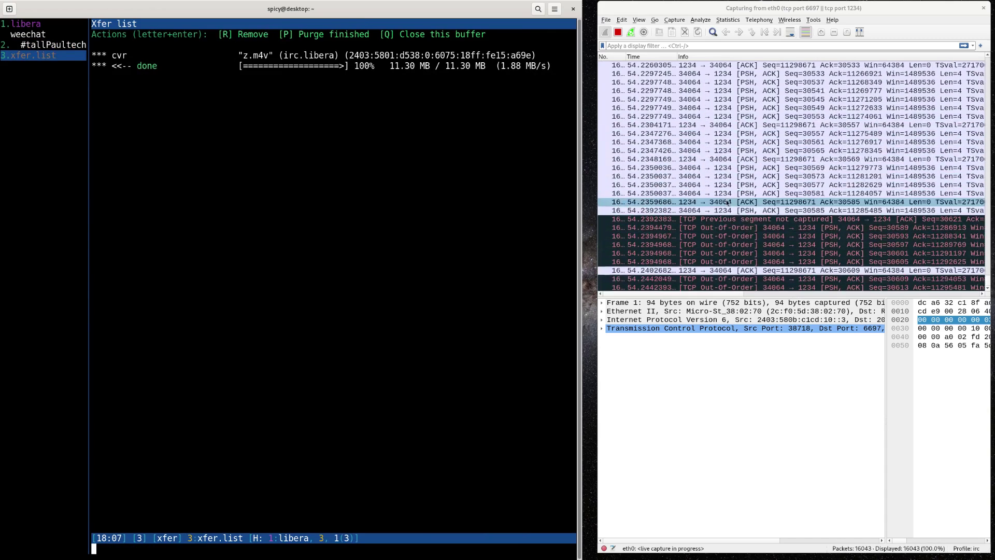
{"action": "left_click", "coordinate": [741, 117]}
{"action": "right_click", "coordinate": [741, 116]}
{"action": "mouse_move", "coordinate": [802, 243]}
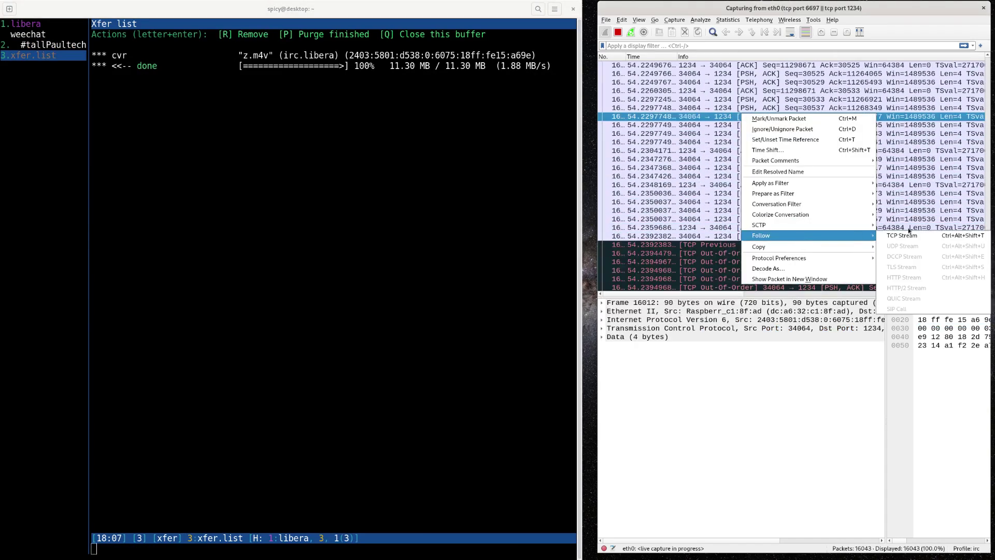
{"action": "left_click", "coordinate": [905, 236]}
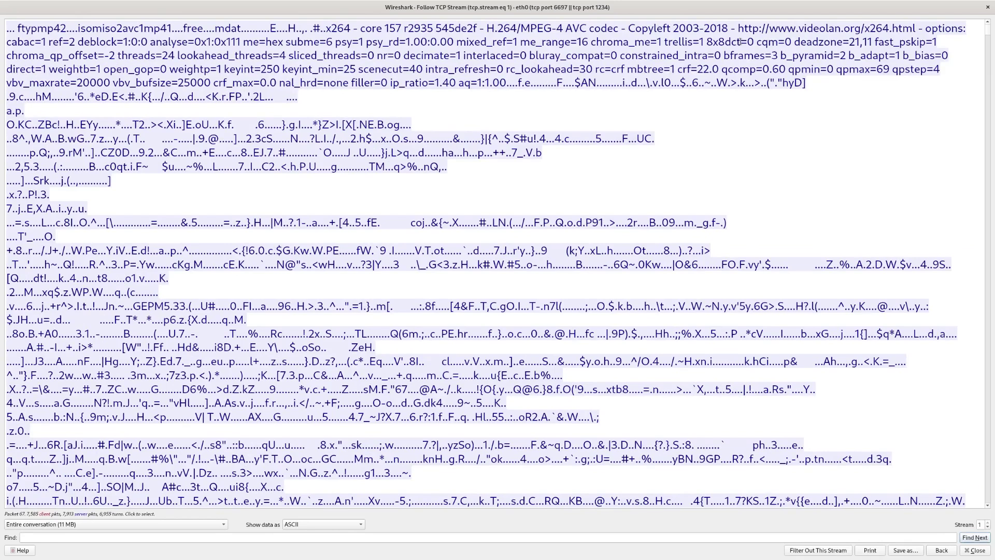
{"action": "left_click_drag", "start_coordinate": [777, 28], "coordinate": [900, 69]}
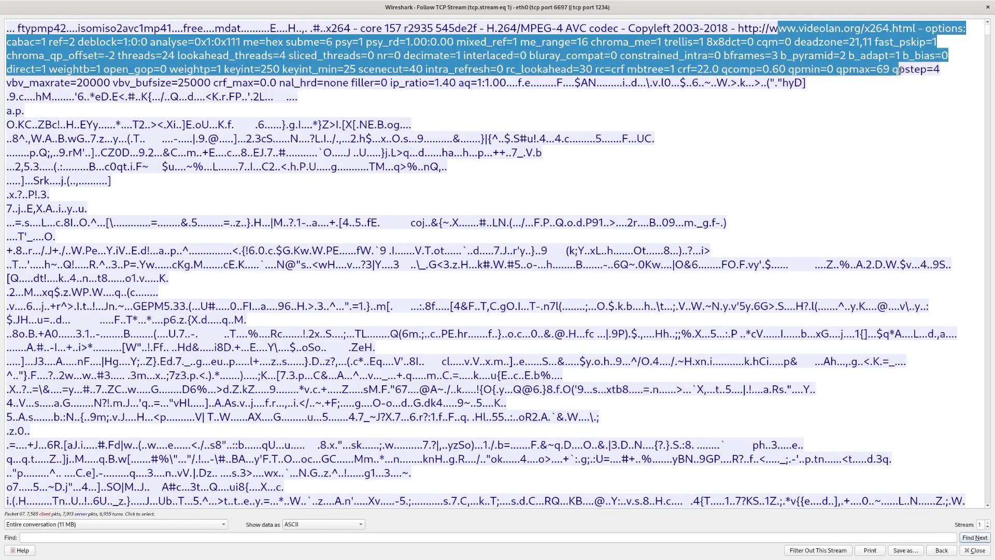
{"action": "left_click", "coordinate": [397, 89]}
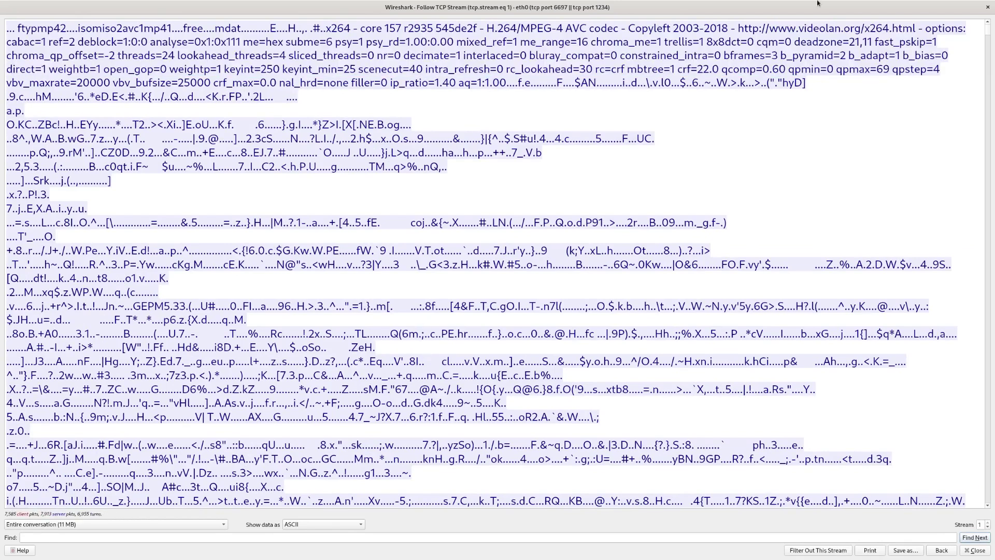
{"action": "left_click", "coordinate": [987, 8]}
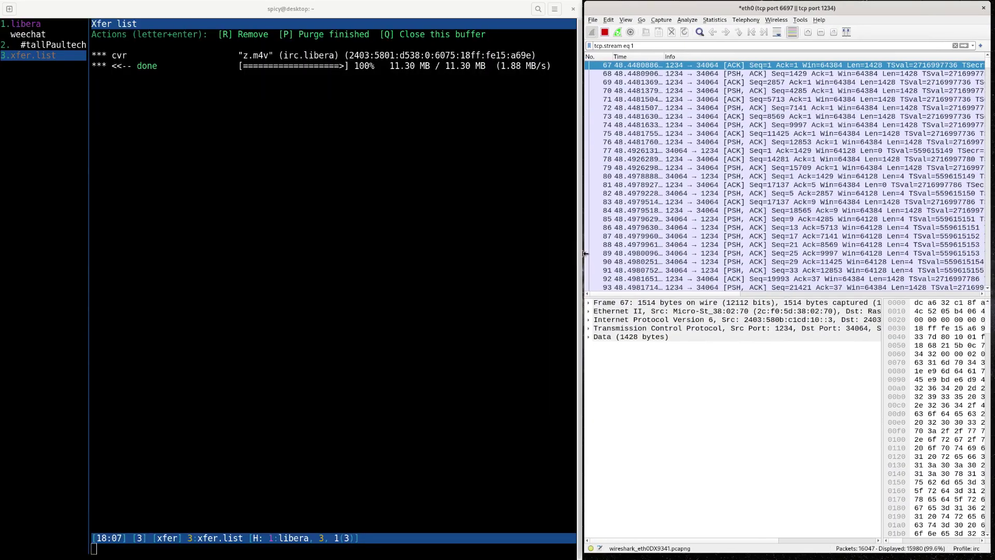
Step: From #tallPaultech, join #networking with /join #networking
{"action": "left_click_drag", "start_coordinate": [583, 253], "coordinate": [582, 250]}
{"action": "left_click", "coordinate": [306, 274]}
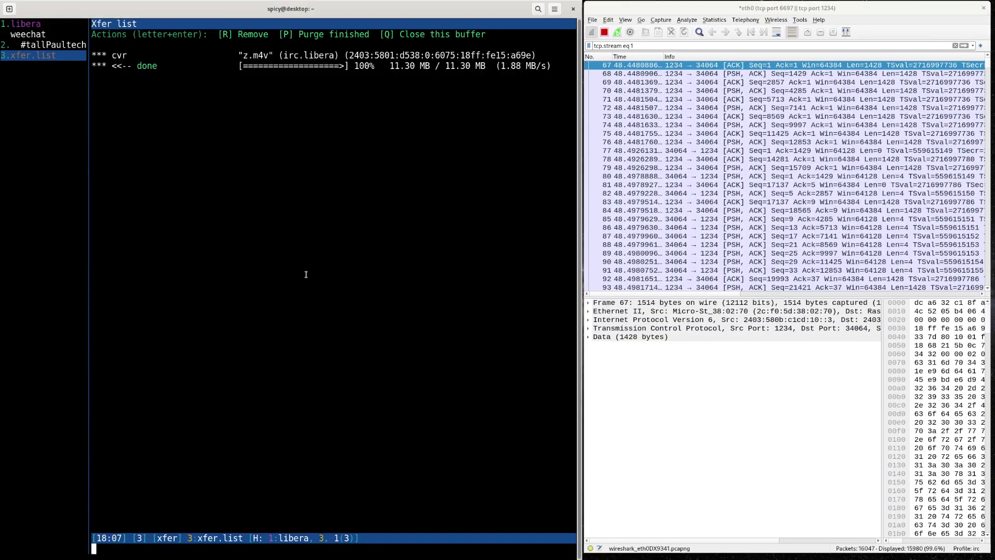
{"action": "key", "text": "alt+2"}
{"action": "type", "text": "/join #"}
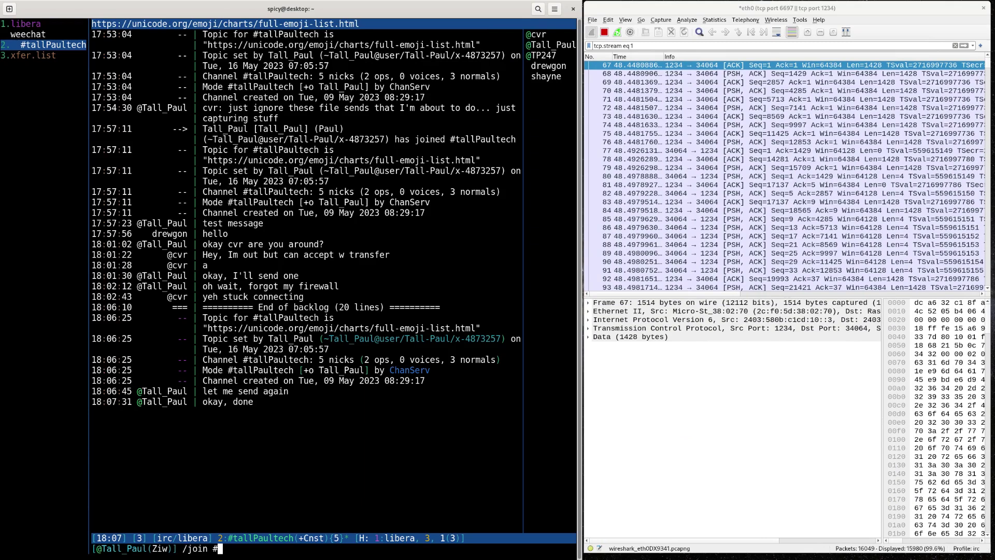
{"action": "type", "text": "networking"}
{"action": "key", "text": "Return"}
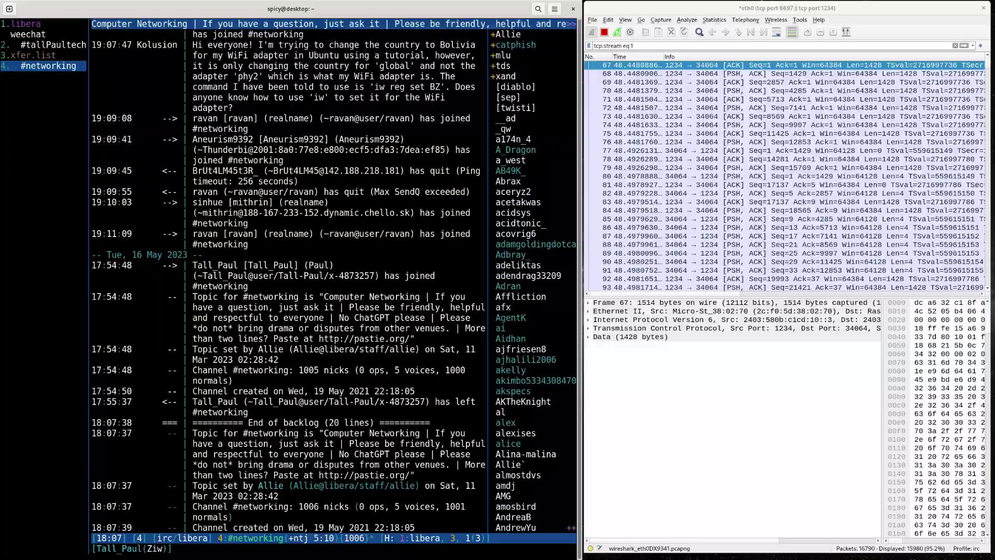
Step: Show the libera server buffer in a maximized terminal and page back through the /LIST output
{"action": "key", "text": "alt+1"}
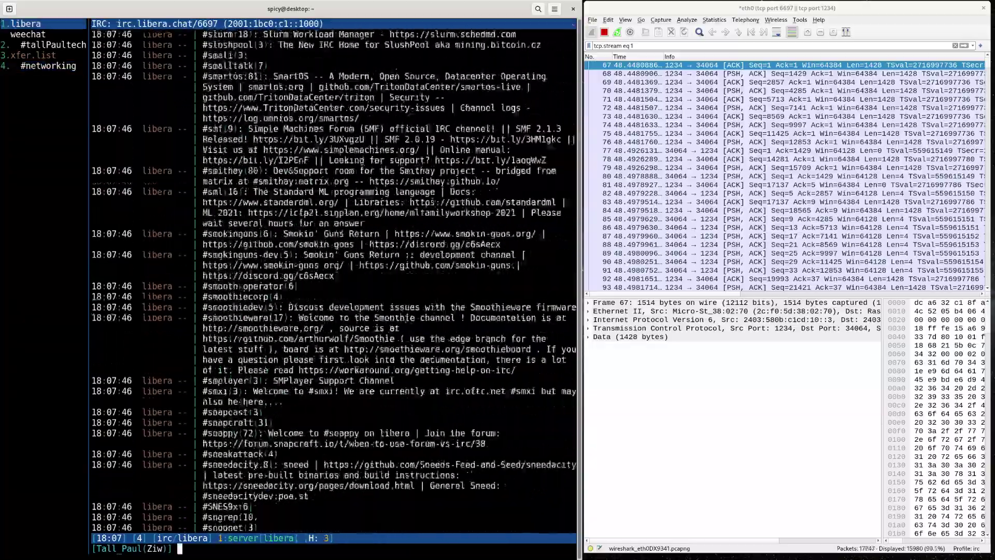
{"action": "key", "text": "super+Up"}
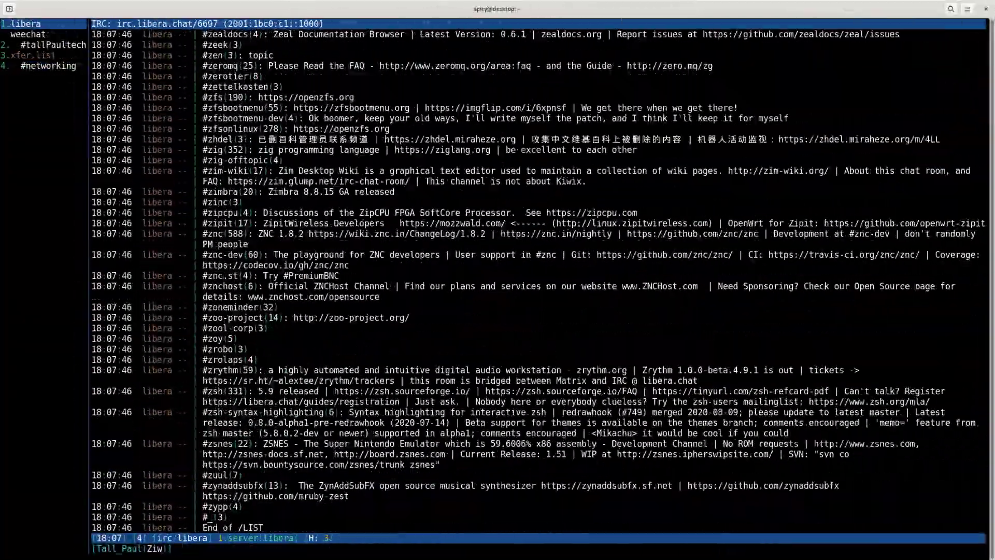
{"action": "key", "text": "Page_Up"}
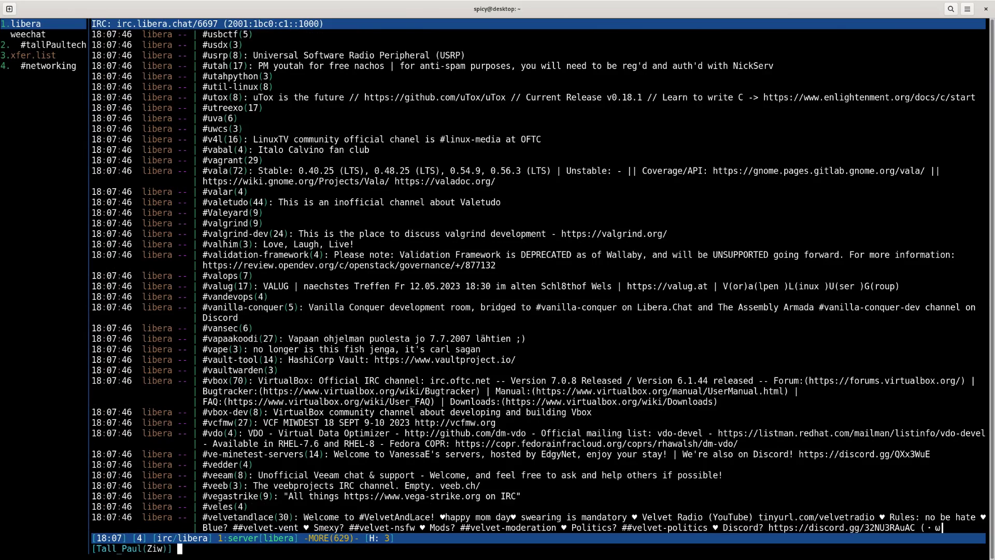
{"action": "key", "text": "Page_Up"}
{"action": "key", "text": "Page_Up"}
{"action": "key", "text": "Page_Up"}
{"action": "key", "text": "Page_Up"}
{"action": "key", "text": "Page_Up"}
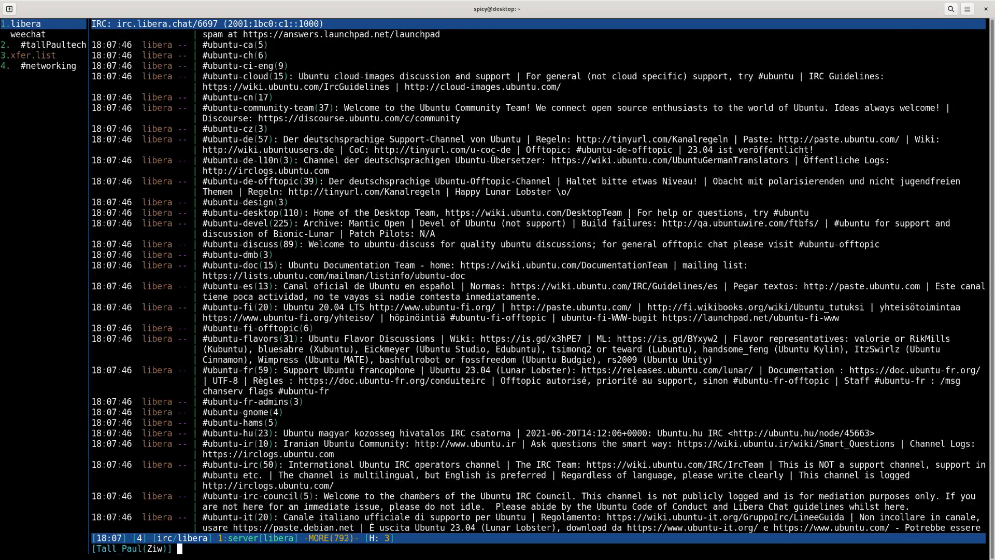
{"action": "key", "text": "Page_Up"}
{"action": "key", "text": "Page_Up"}
{"action": "key", "text": "Page_Up"}
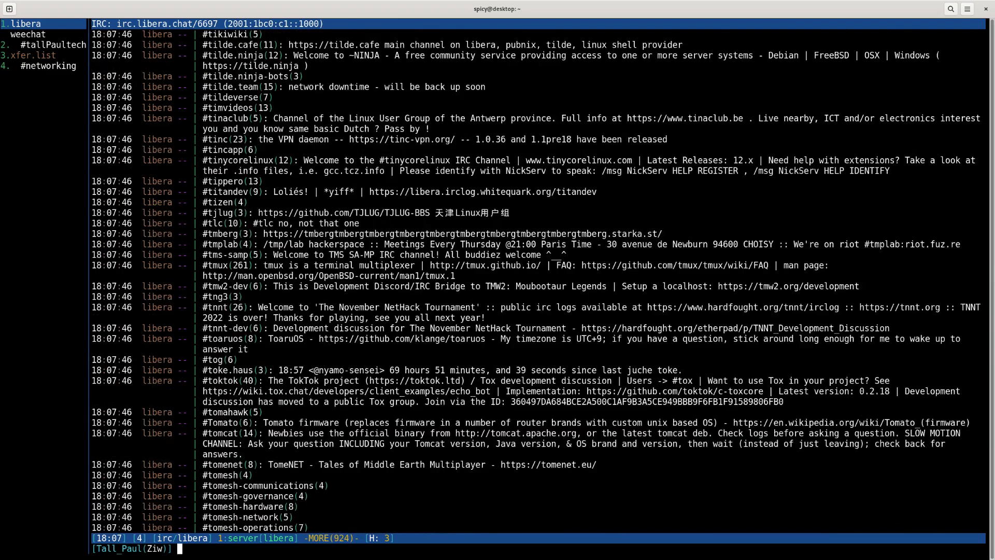
{"action": "key", "text": "Page_Up"}
{"action": "key", "text": "Page_Up"}
{"action": "key", "text": "Page_Up"}
{"action": "key", "text": "Page_Up"}
{"action": "key", "text": "Page_Up"}
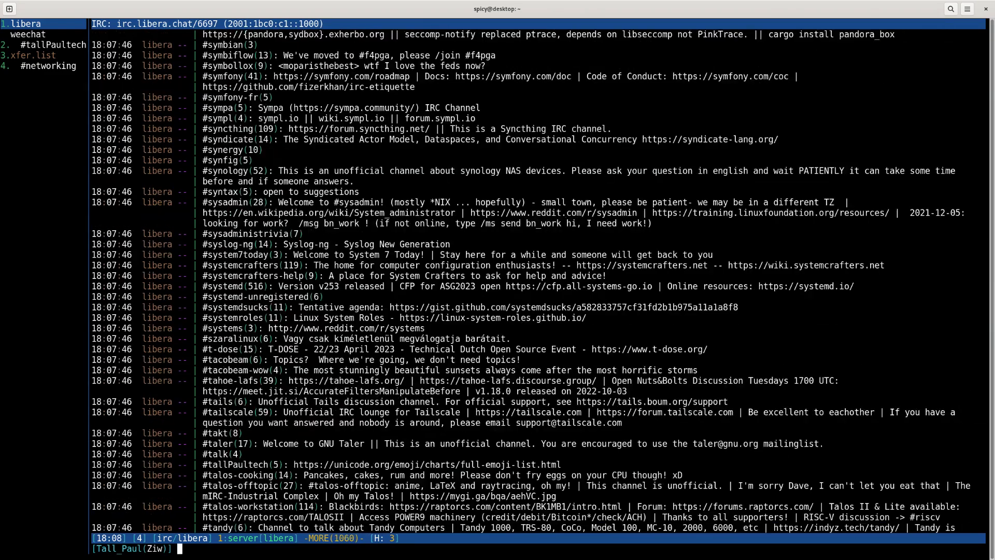
{"action": "key", "text": "Page_Up"}
{"action": "key", "text": "Page_Up"}
{"action": "key", "text": "Page_Up"}
{"action": "key", "text": "Page_Up"}
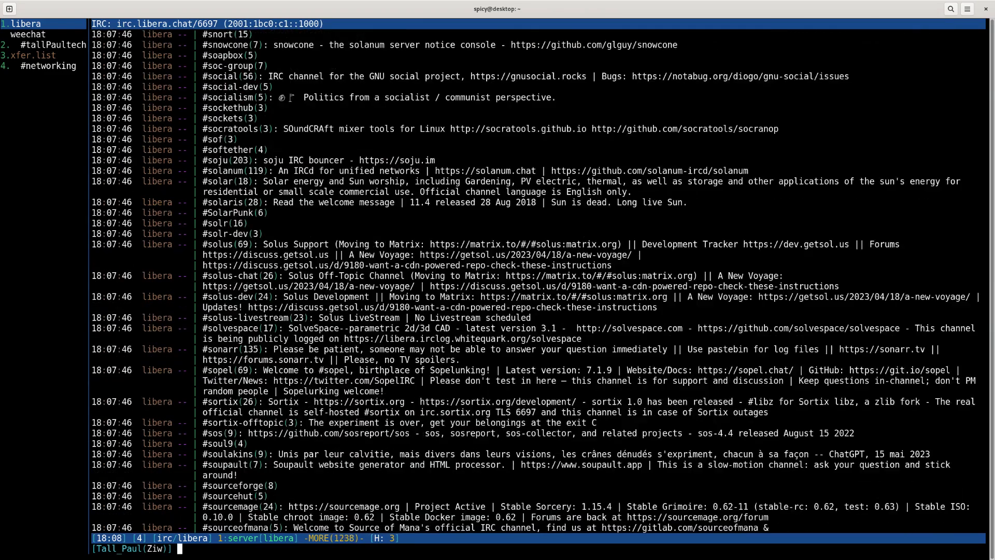